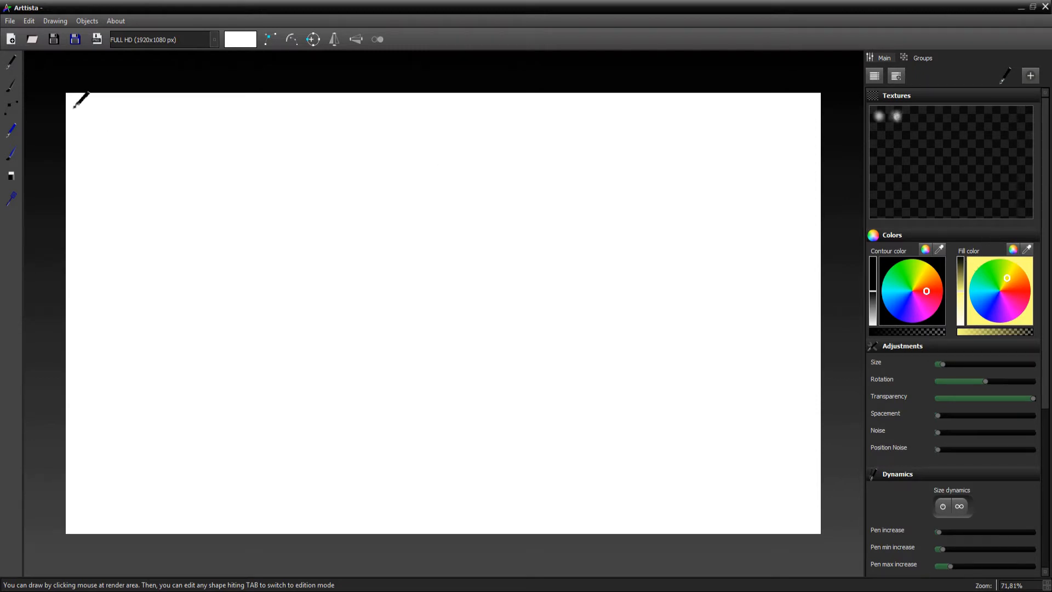
Paint a wavy black brush stroke diagonally down across the canvas and select all of its points for editing.
left_click(13, 86)
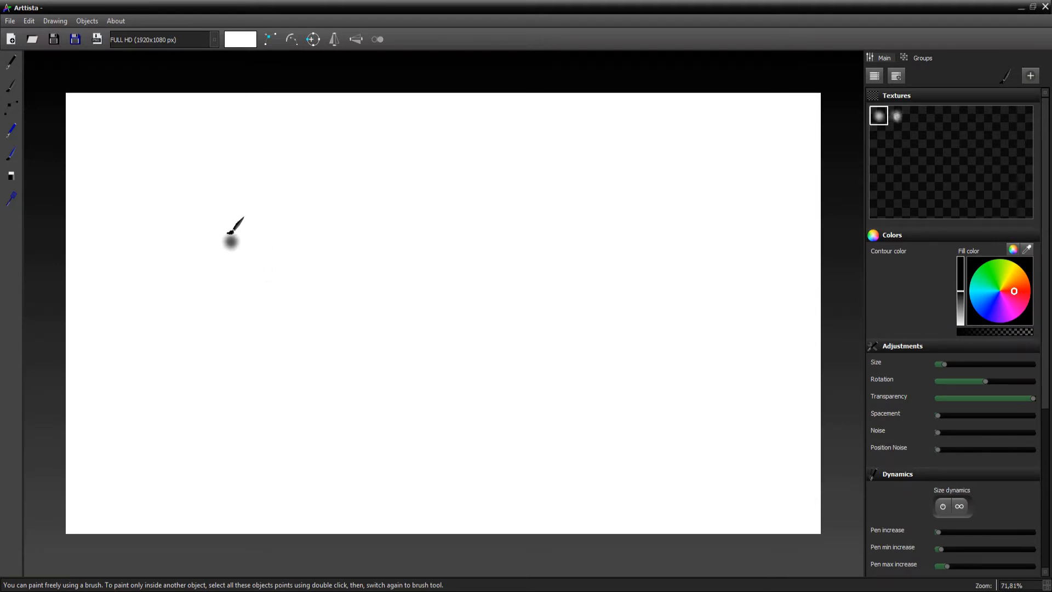
mouse_move(229, 237)
left_mouse_down()
mouse_move(288, 175)
mouse_move(353, 191)
mouse_move(347, 283)
mouse_move(463, 297)
mouse_move(486, 371)
mouse_move(556, 356)
mouse_move(639, 429)
left_mouse_up()
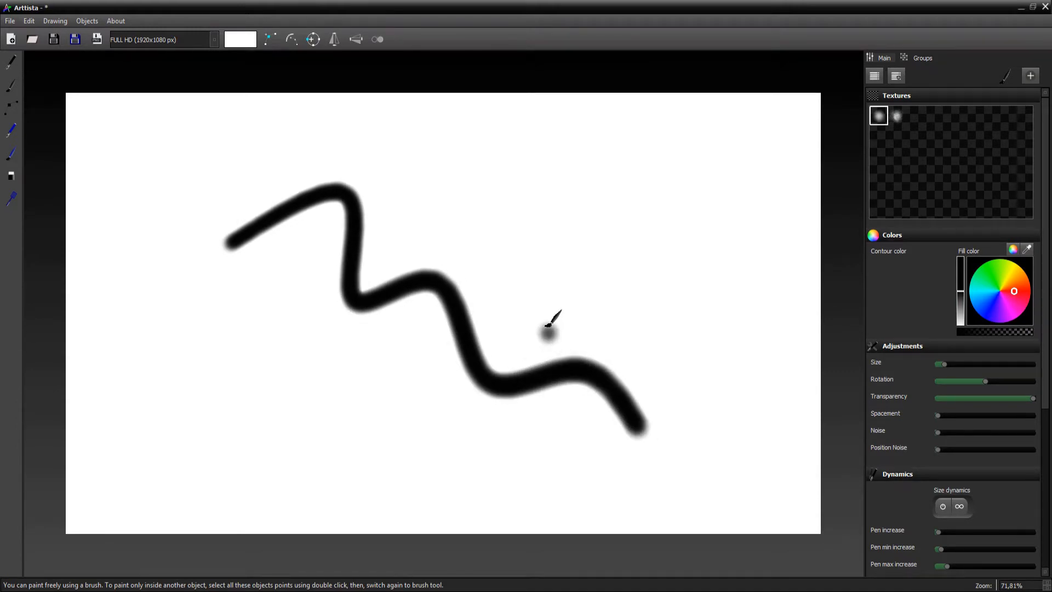
key("Escape")
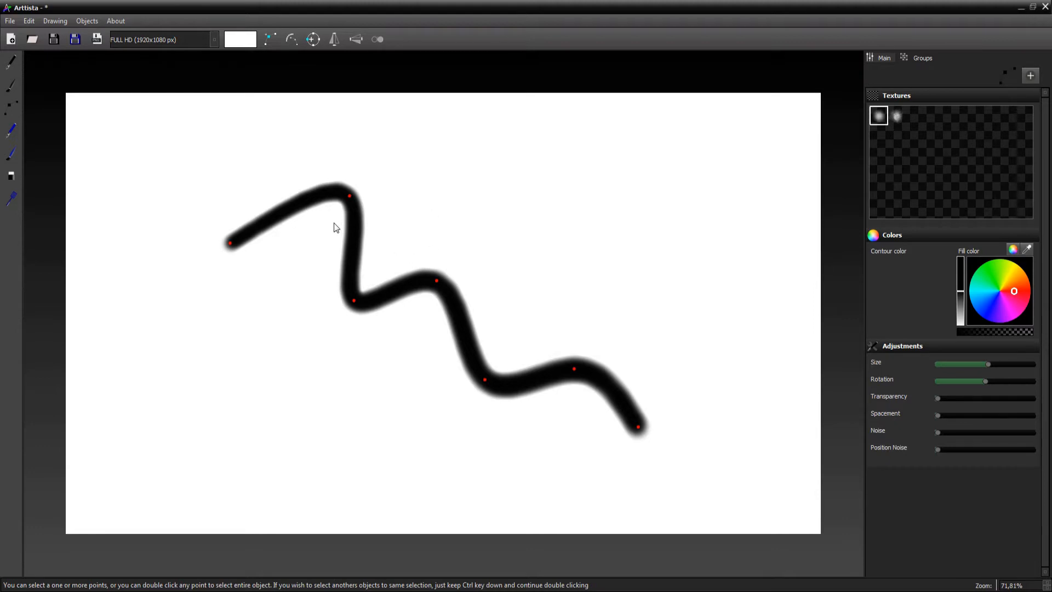
double_click(354, 302)
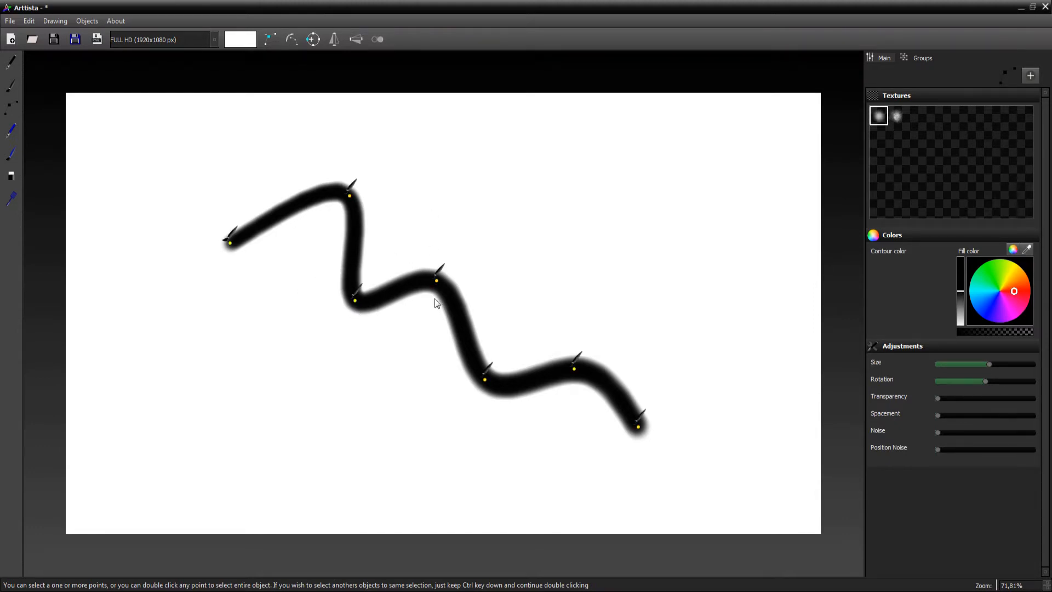
Try the second soft brush texture on the selected stroke and return to the first soft texture.
left_click(898, 115)
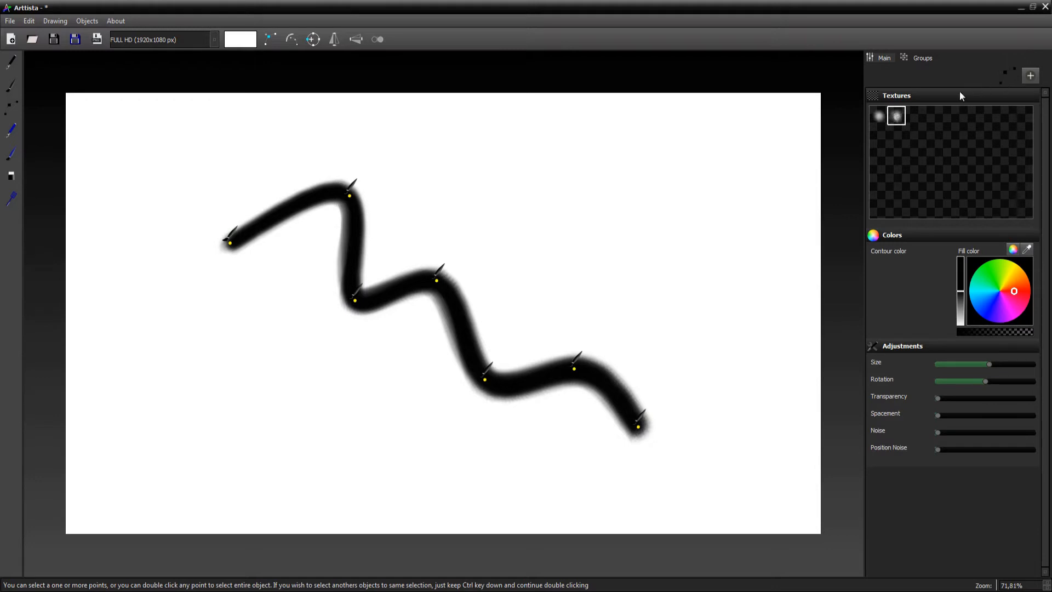
left_click(878, 116)
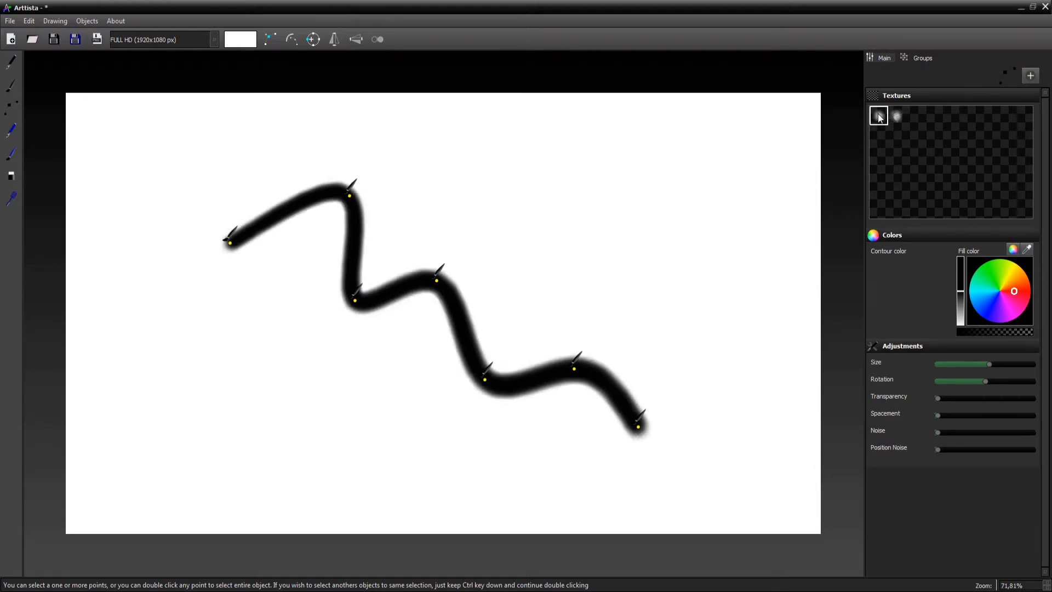
left_click(890, 120)
left_click(878, 122)
left_click(894, 117)
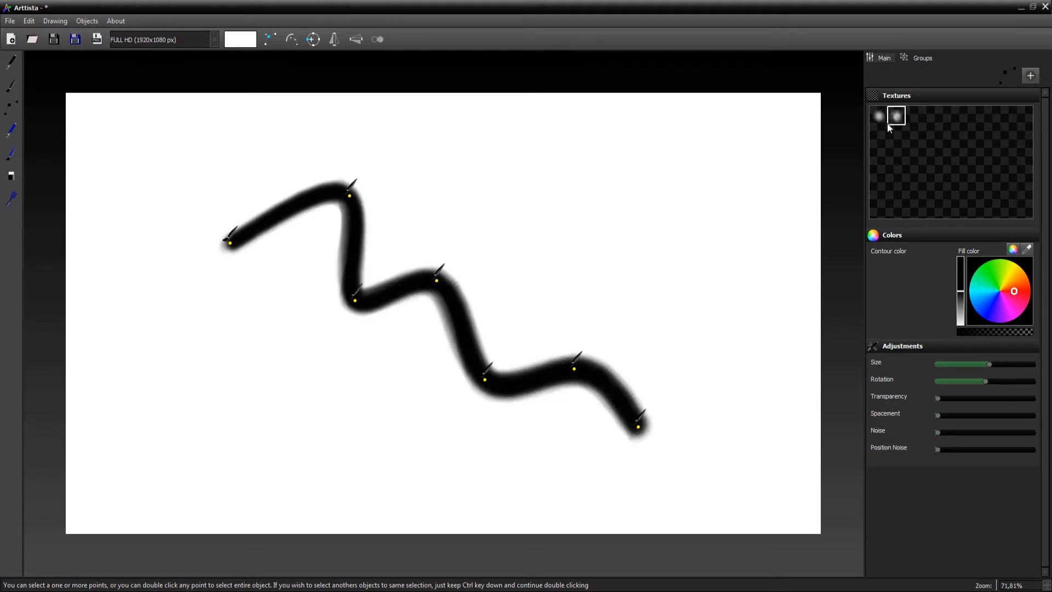
left_click(880, 118)
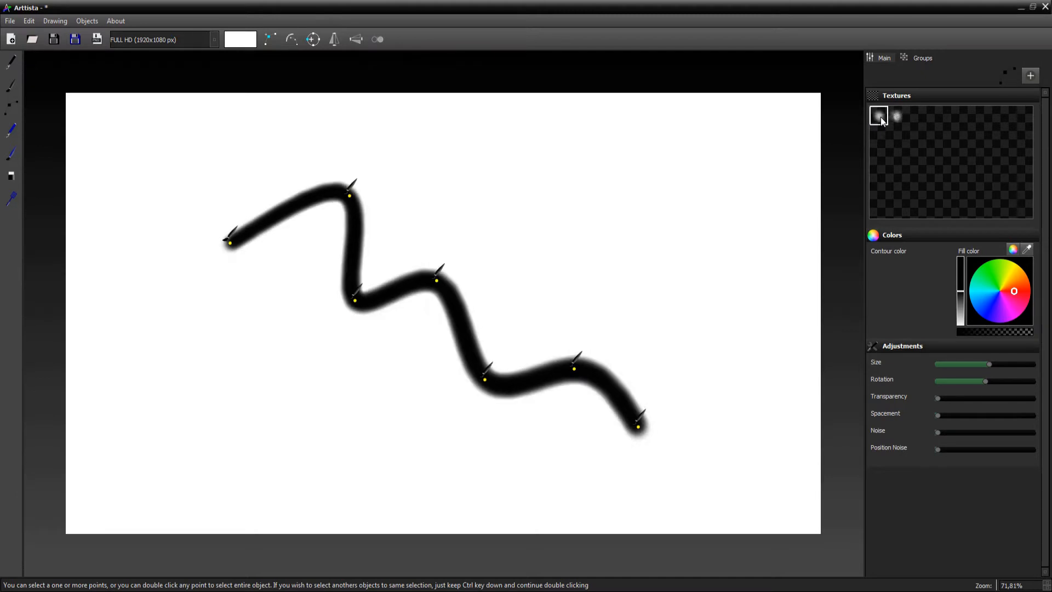
Import testBrush1.png as a new brush texture and apply it to the selected stroke.
left_click(1031, 78)
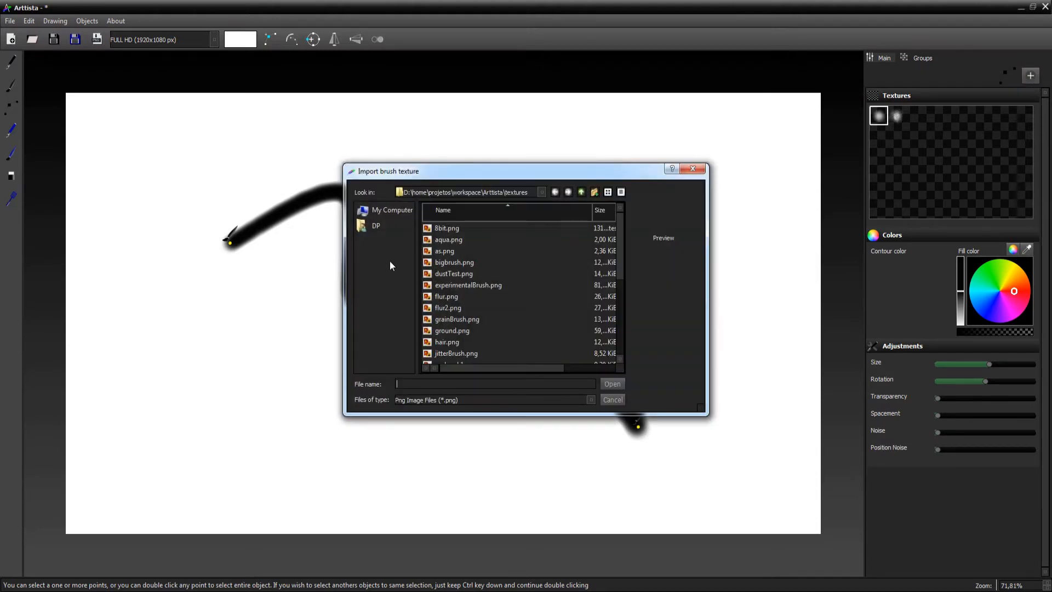
scroll(465, 335, "down", 5)
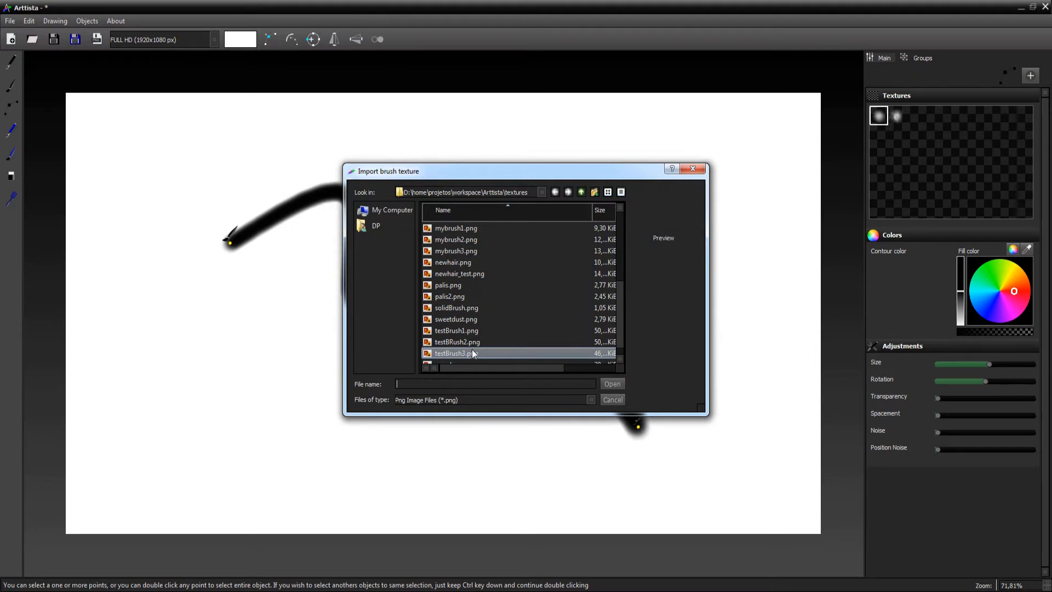
left_click(468, 331)
left_click(614, 387)
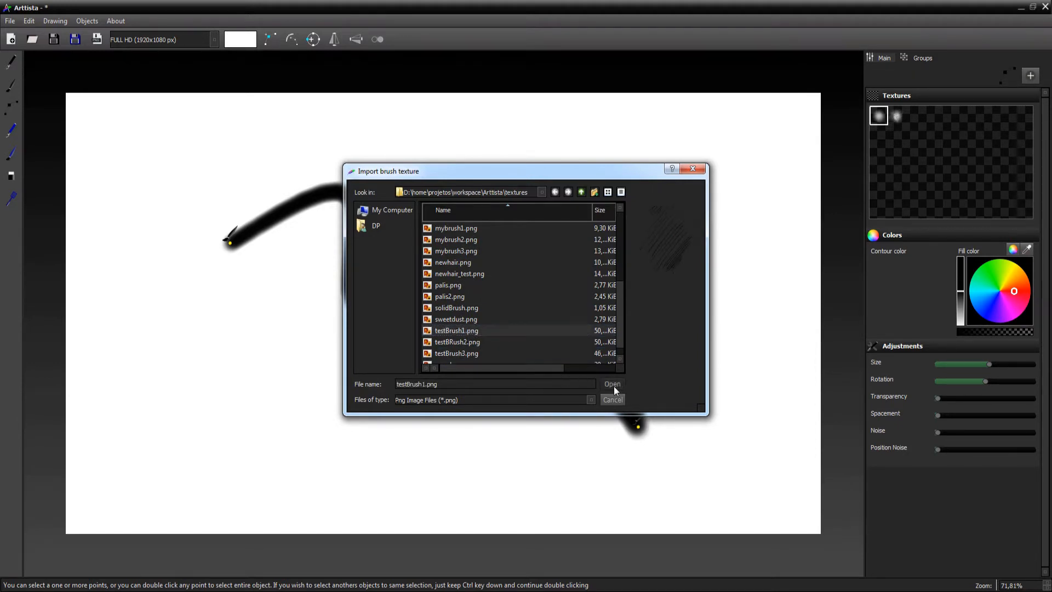
left_click(613, 386)
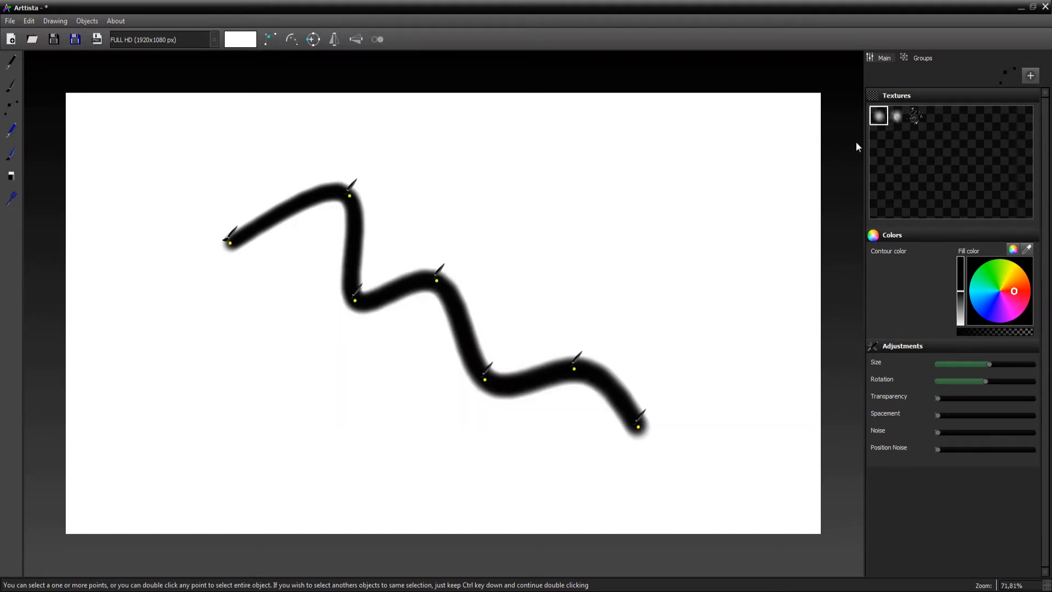
left_click(920, 116)
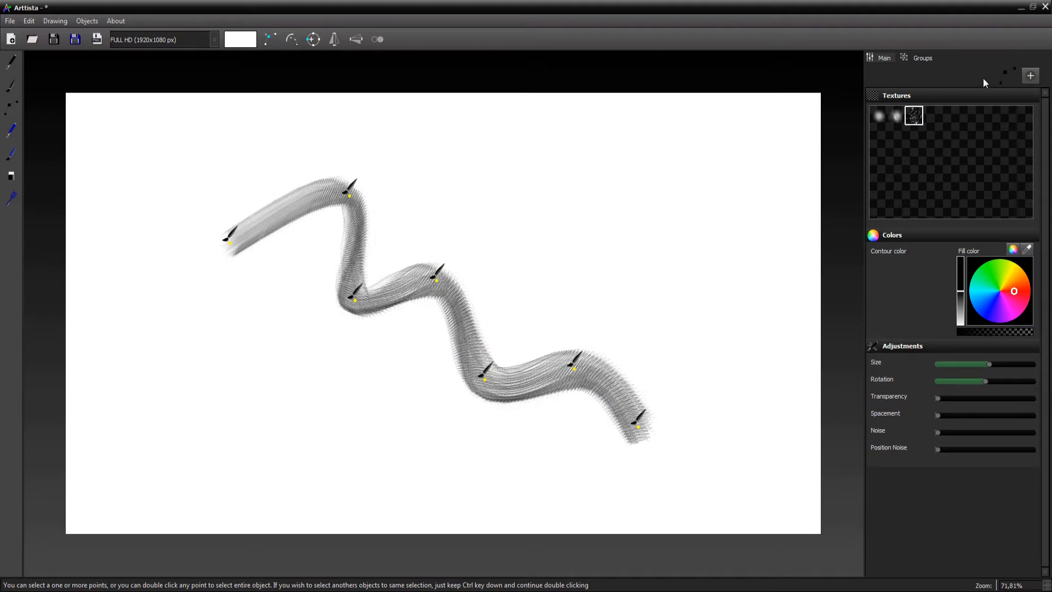
Compare both soft textures with the imported one on the brush stroke, ending on the imported texture.
left_click(895, 116)
left_click(879, 116)
left_click(913, 116)
left_click(892, 118)
left_click(911, 121)
Draw a wavy pen line above the brush stroke and raise its size to the maximum.
left_click(12, 61)
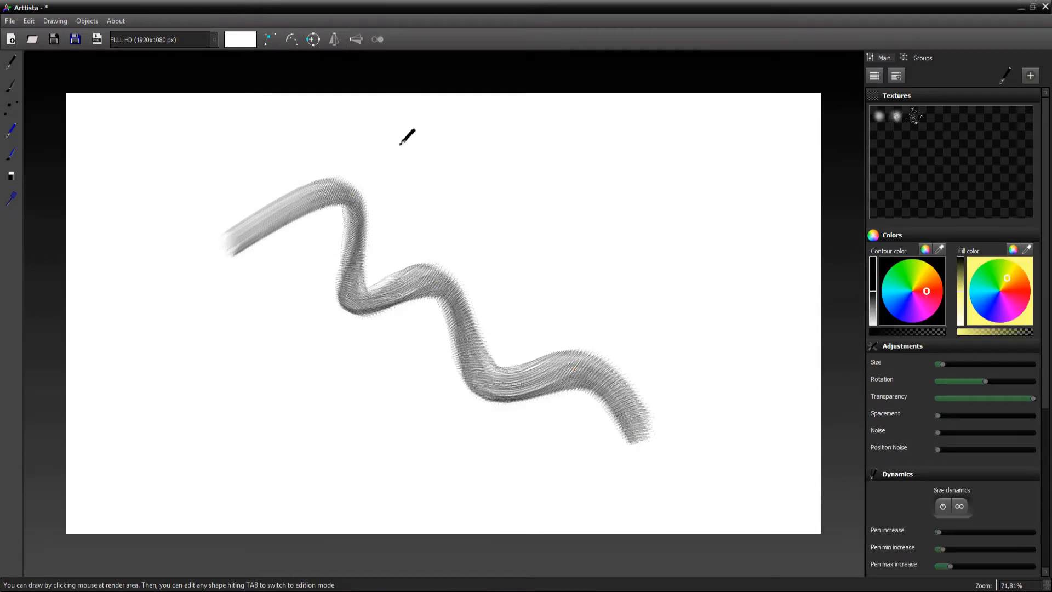
mouse_move(395, 159)
left_mouse_down()
mouse_move(475, 165)
mouse_move(481, 210)
mouse_move(551, 204)
mouse_move(560, 270)
mouse_move(655, 286)
mouse_move(703, 362)
left_mouse_up()
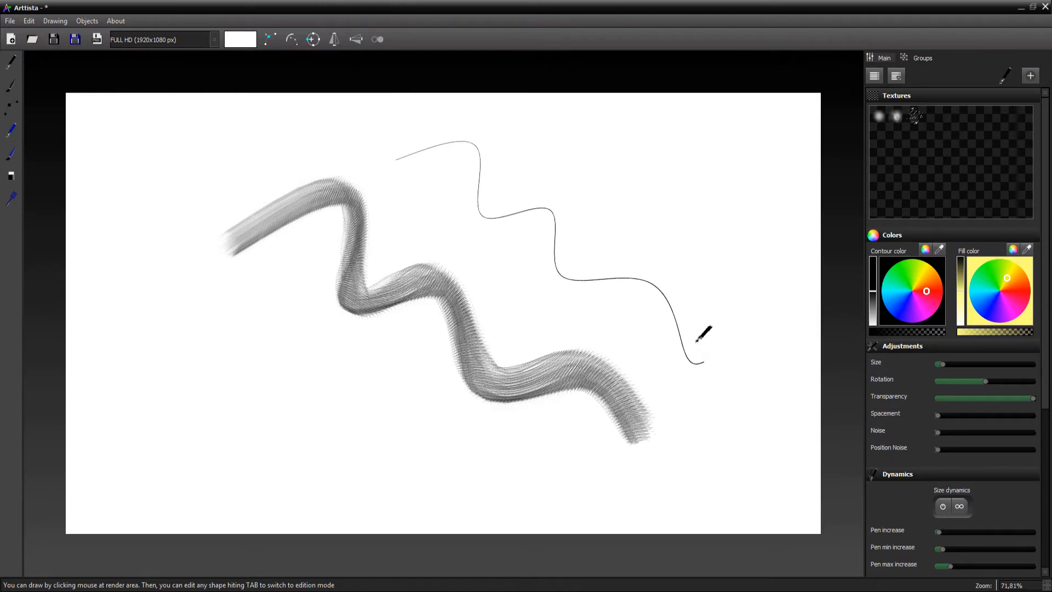
scroll(622, 221, "up", 4)
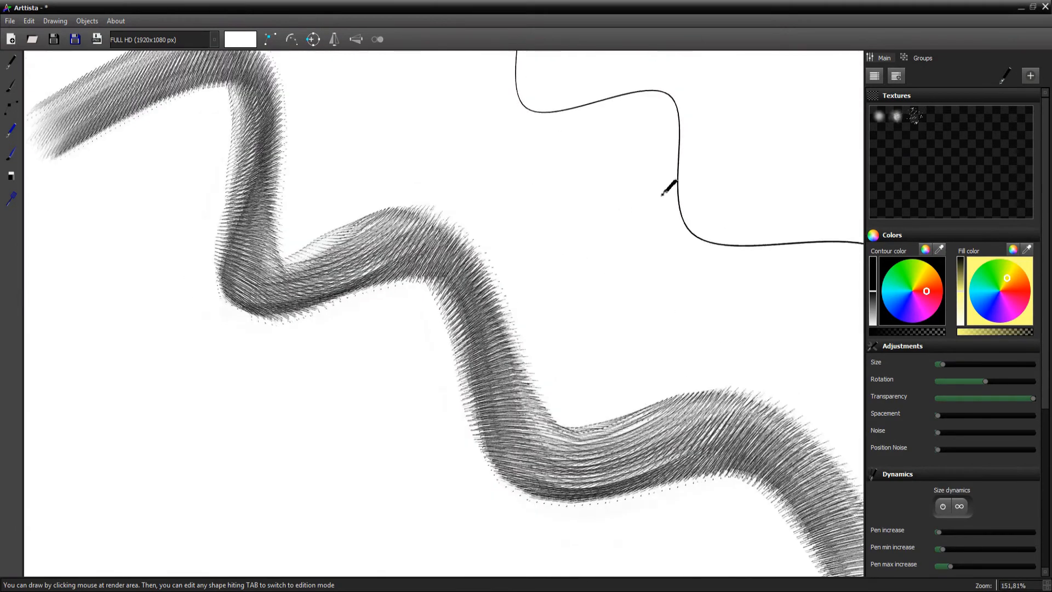
left_click_drag(682, 208, 570, 270)
scroll(566, 262, "down", 3)
key("Tab")
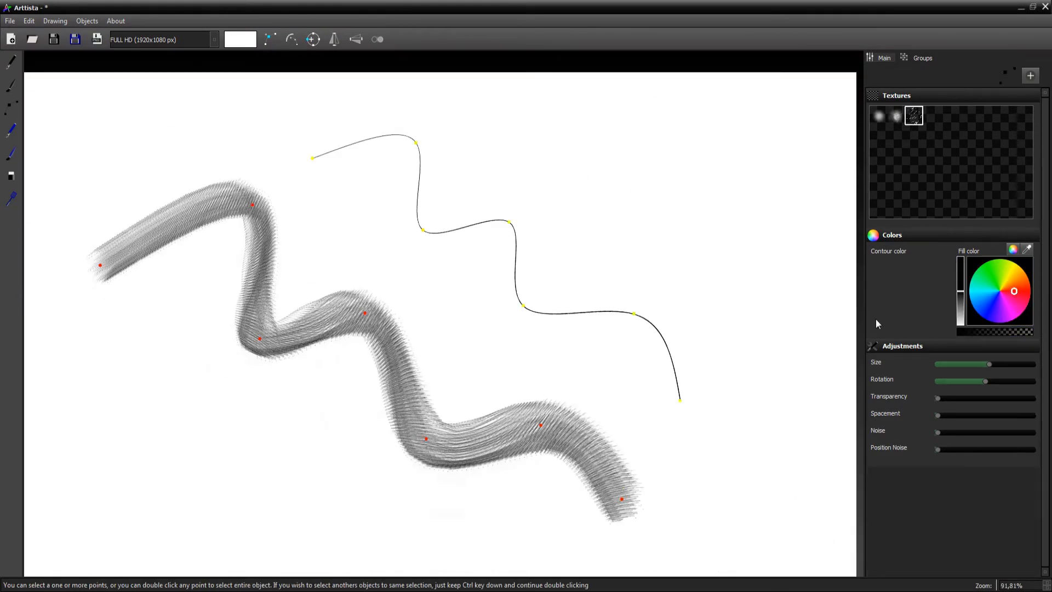
left_click_drag(980, 366, 1033, 364)
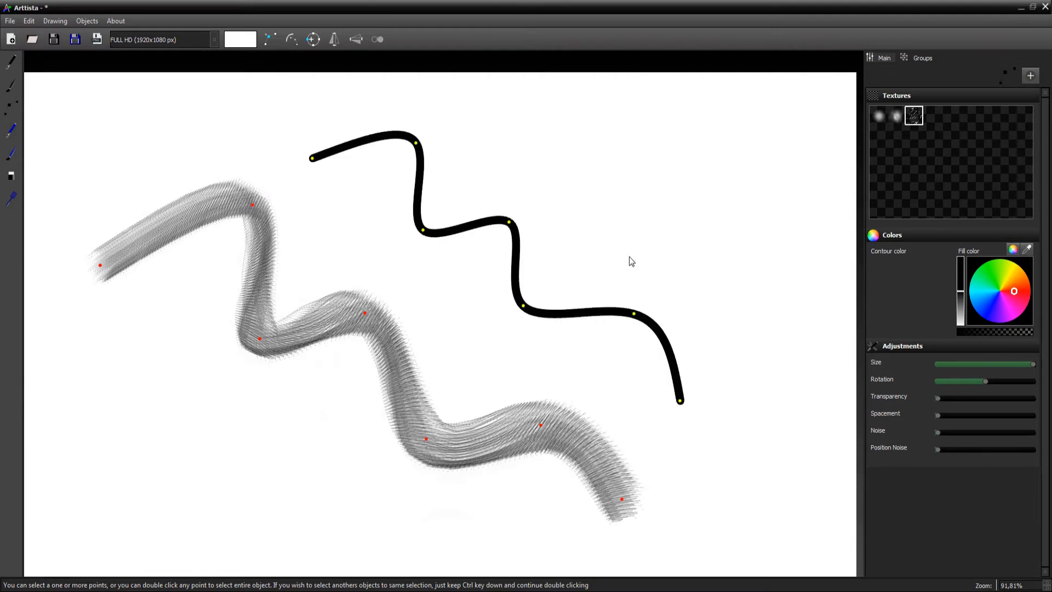
Try each of the three textures on the pen line and clear its texture again.
left_click(514, 224)
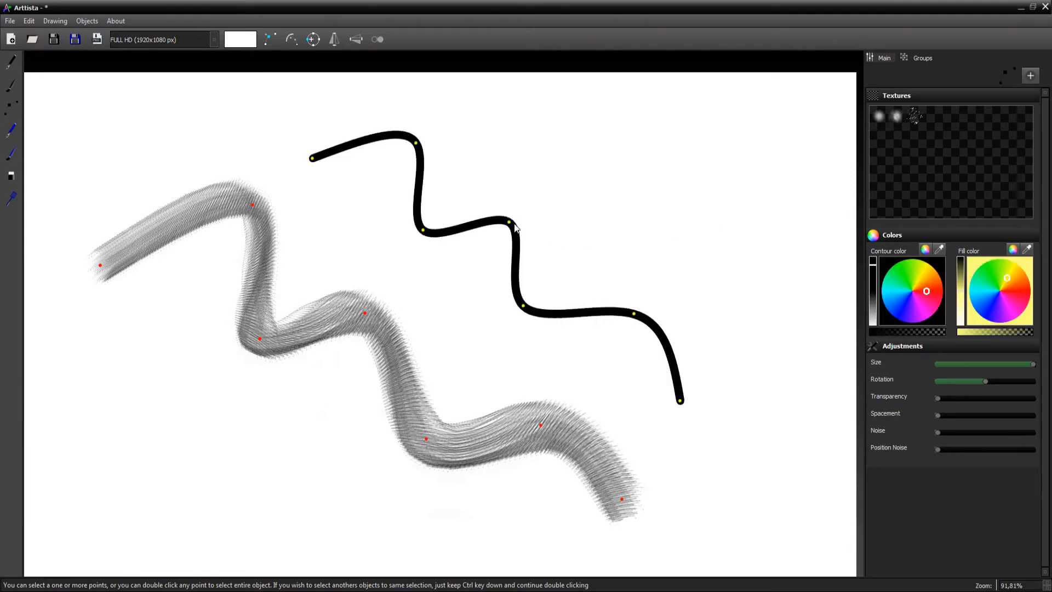
left_click(920, 113)
left_click(877, 119)
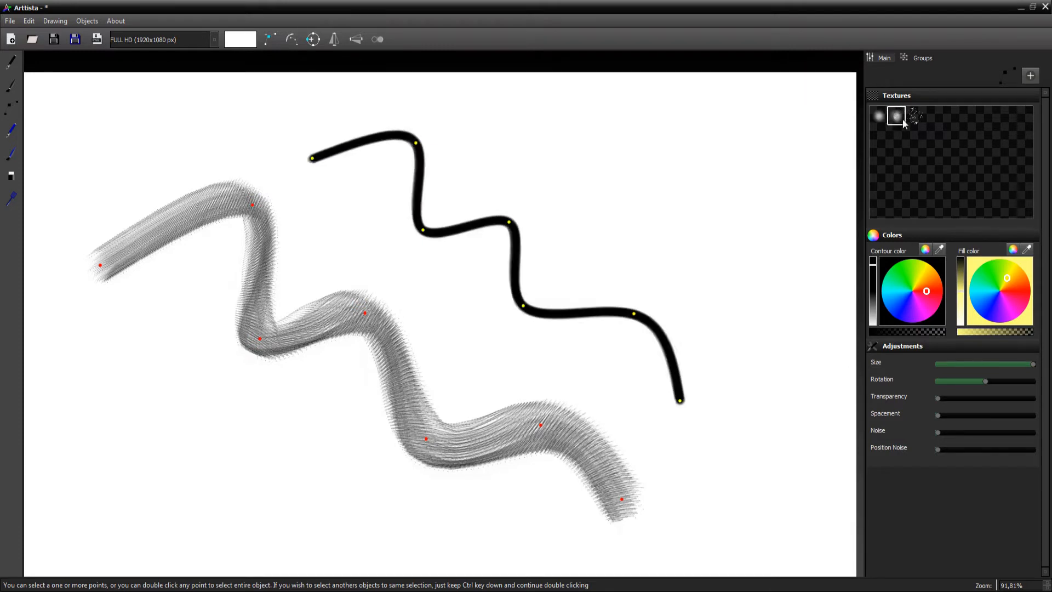
left_click(913, 117)
left_click(879, 121)
left_click(901, 120)
left_click(914, 116)
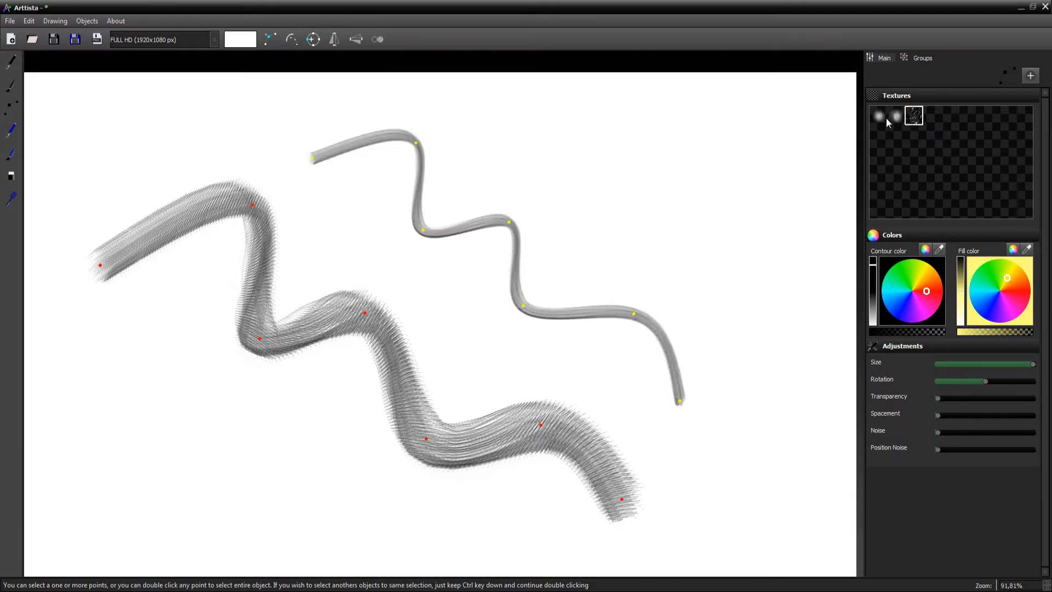
left_click(897, 117)
left_click(919, 118)
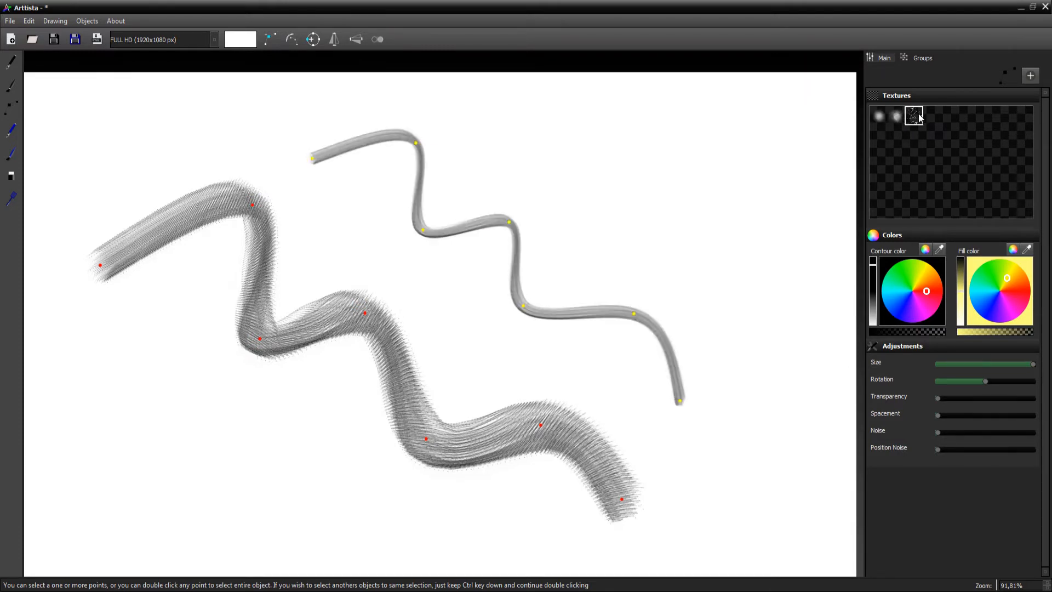
left_click(914, 160)
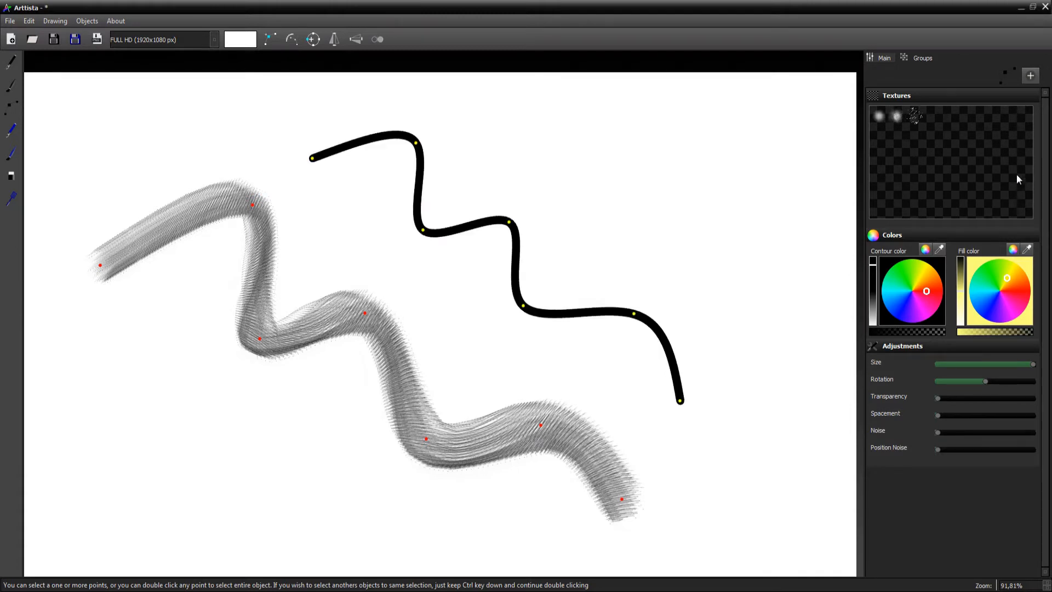
Select the whole brush stroke and apply the second soft texture to it.
scroll(541, 230, "up", 3)
scroll(548, 220, "down", 3)
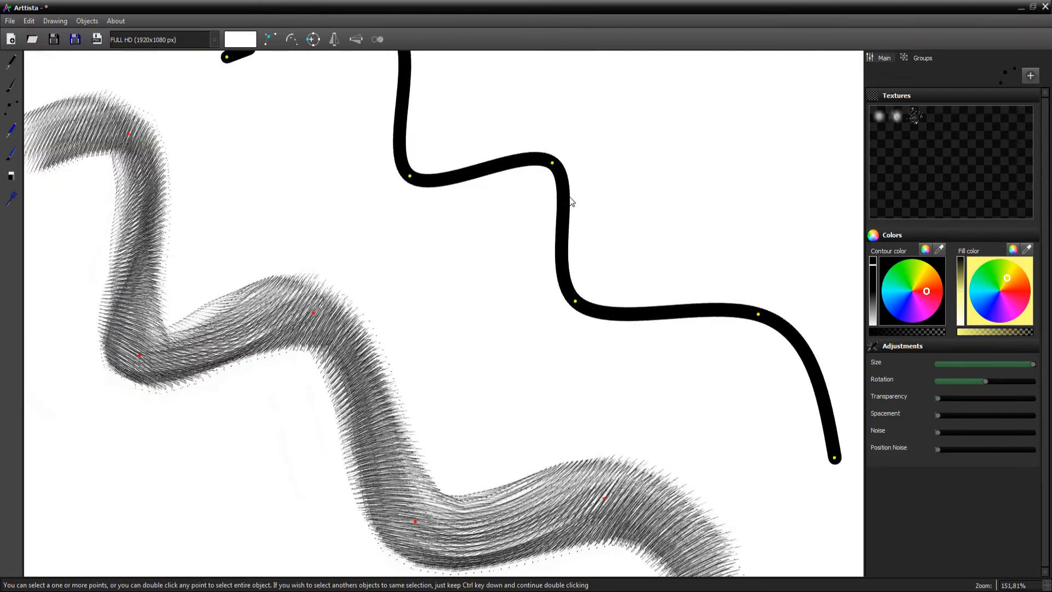
double_click(360, 320)
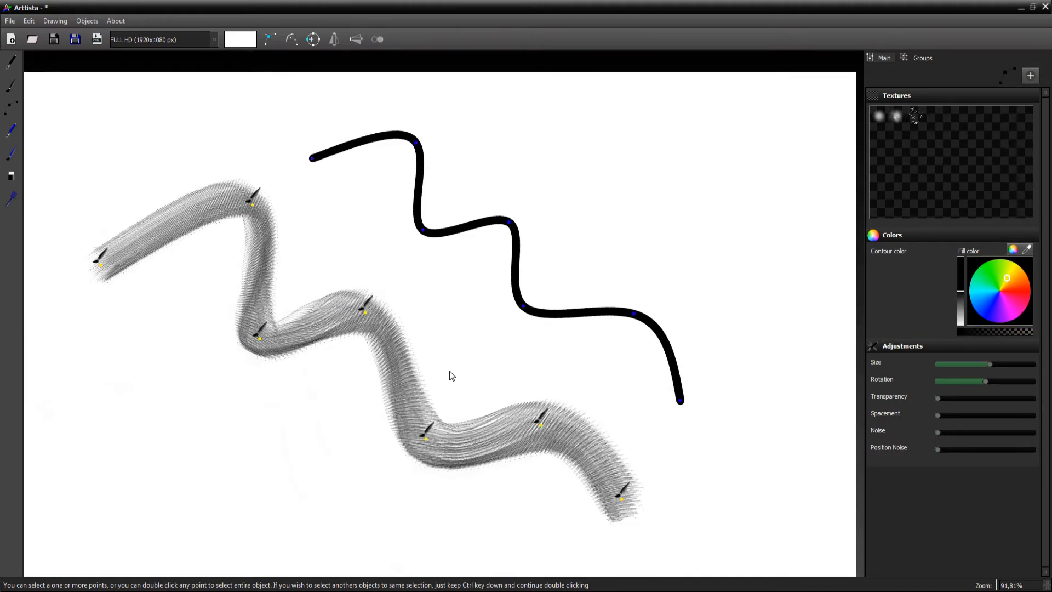
left_click(403, 328)
double_click(364, 312)
left_click(879, 116)
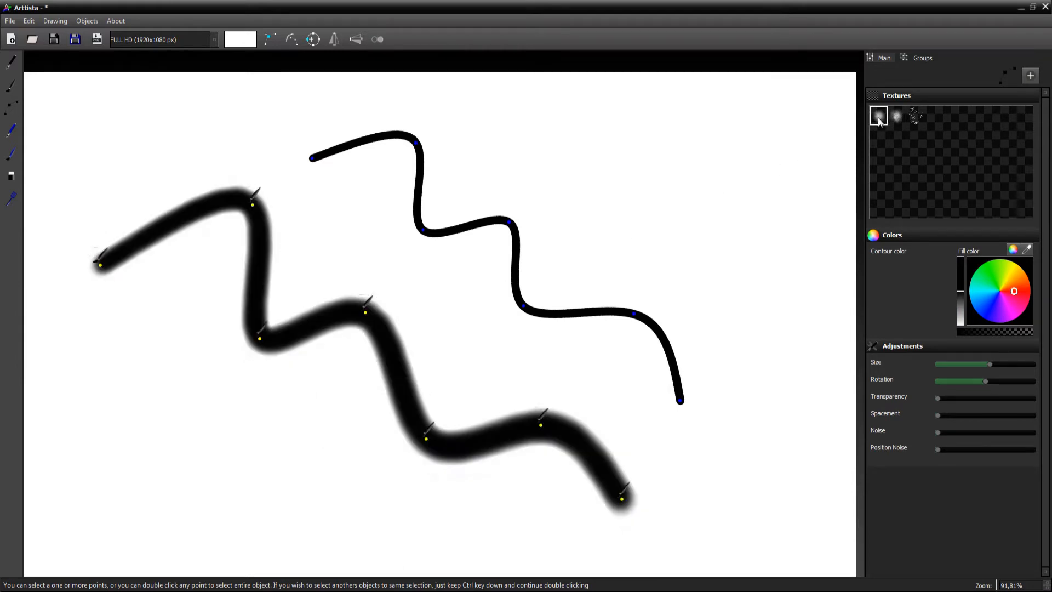
left_click(896, 117)
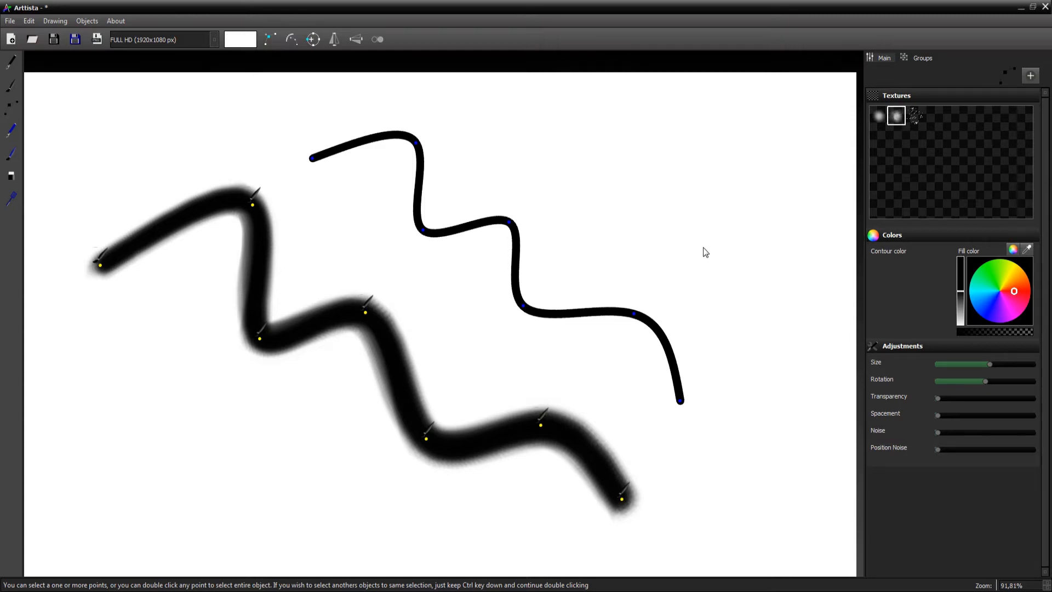
Adjust the size of the whole brush stroke, and separately the size of only its first and last points.
mouse_move(989, 363)
left_mouse_down()
mouse_move(1009, 366)
mouse_move(978, 369)
mouse_move(991, 370)
left_mouse_up()
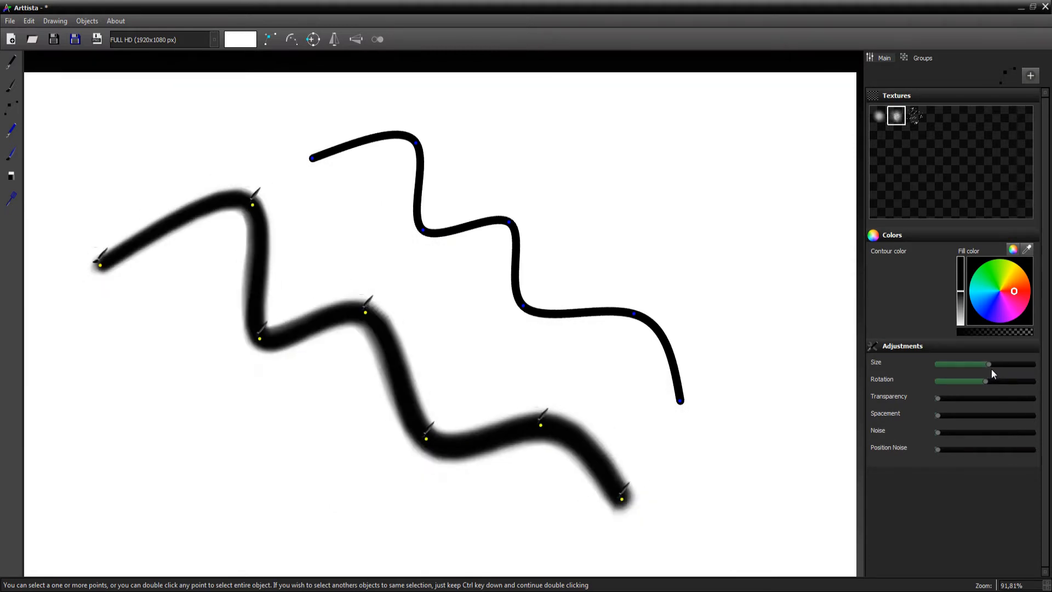
left_click_drag(64, 200, 130, 315)
left_click_drag(600, 476, 673, 535)
left_click_drag(985, 364, 987, 370)
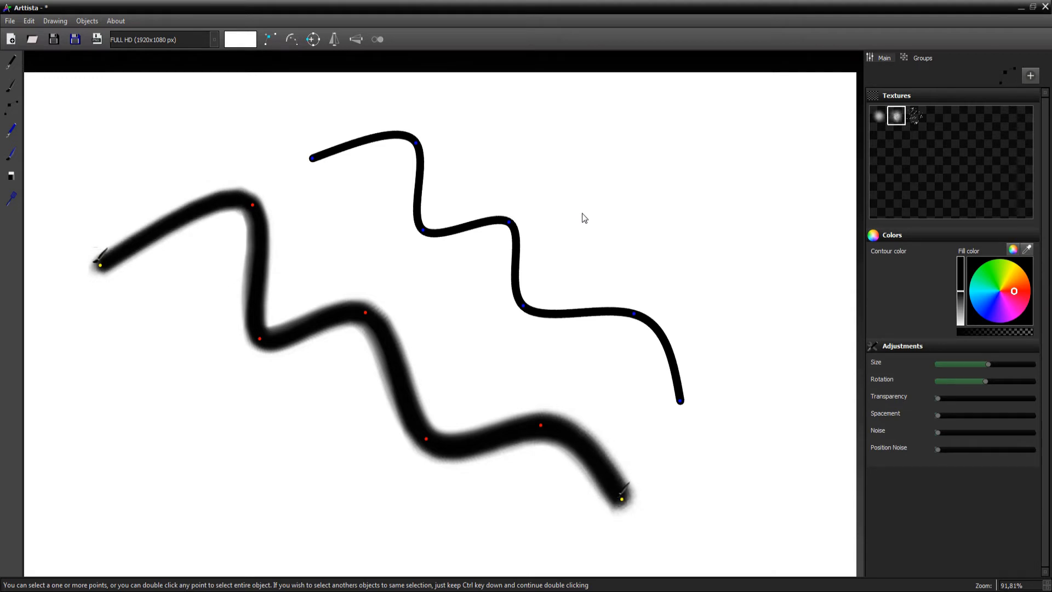
Increase the brush rotation along the whole stroke, and set the rotation of its middle point to the maximum.
scroll(585, 218, "down", 1)
scroll(584, 218, "up", 6)
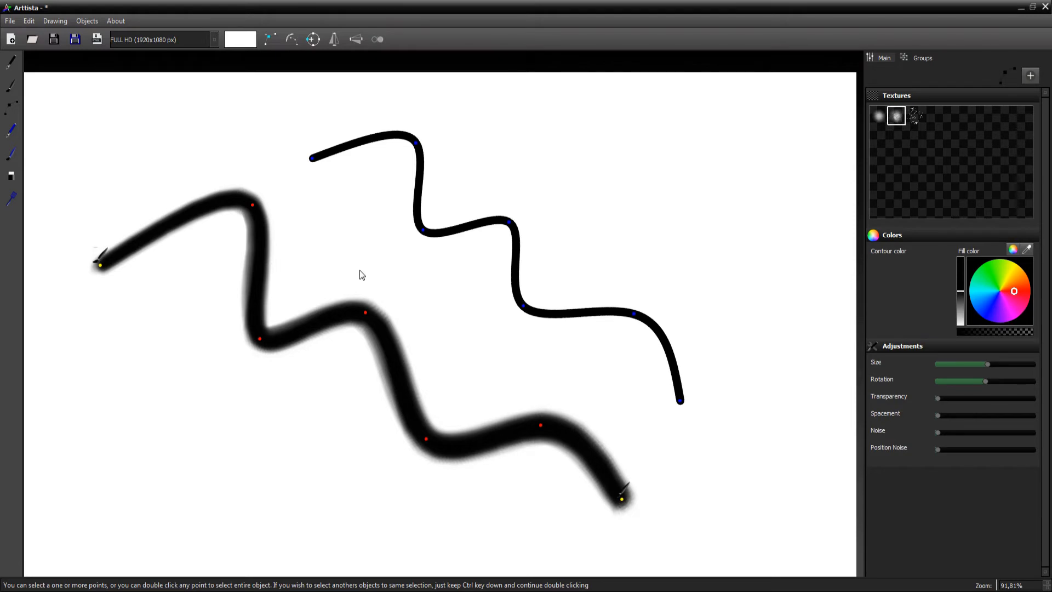
scroll(345, 273, "up", 1)
scroll(379, 276, "down", 1)
double_click(539, 427)
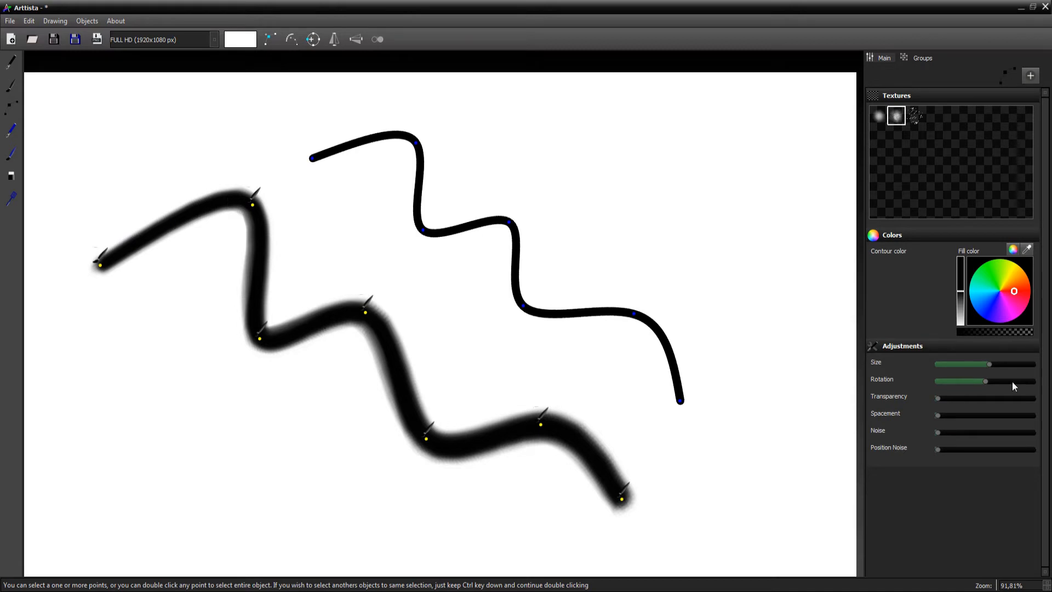
left_click_drag(984, 380, 1011, 382)
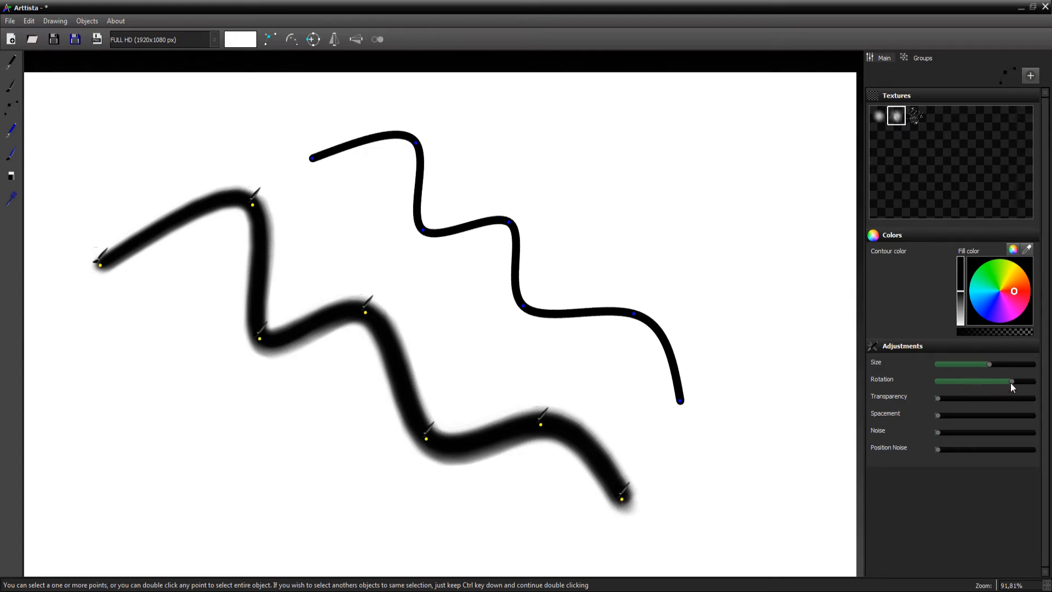
mouse_move(1010, 383)
left_mouse_down()
mouse_move(986, 384)
mouse_move(1000, 393)
left_mouse_up()
left_click_drag(312, 284, 382, 347)
left_click_drag(997, 383, 1032, 386)
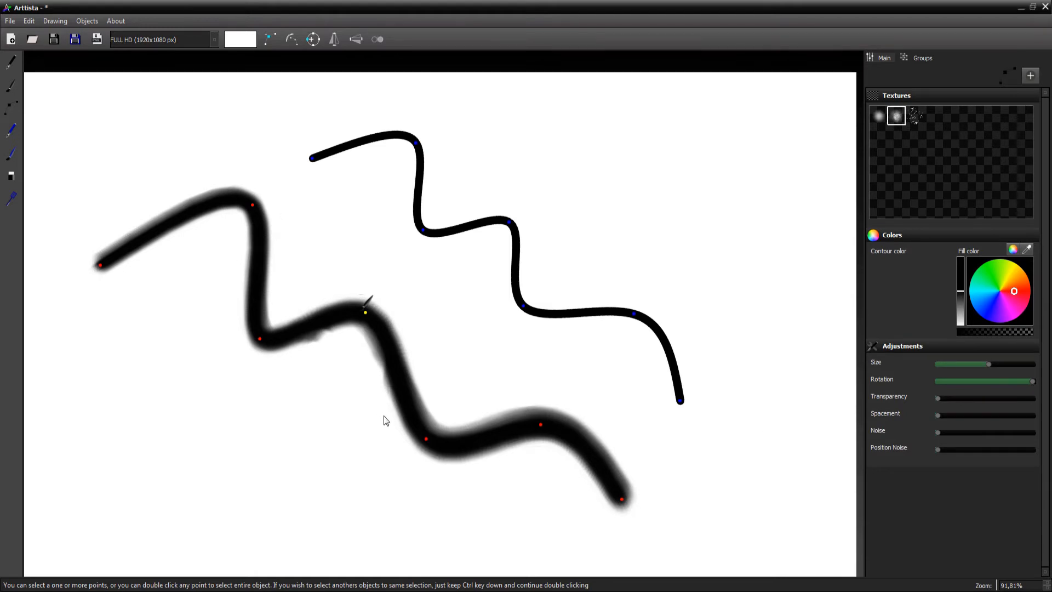
Make the fill color fully transparent at only the middle point of the brush stroke.
double_click(366, 312)
left_click(353, 271)
left_click(365, 312)
left_click_drag(1032, 333, 951, 340)
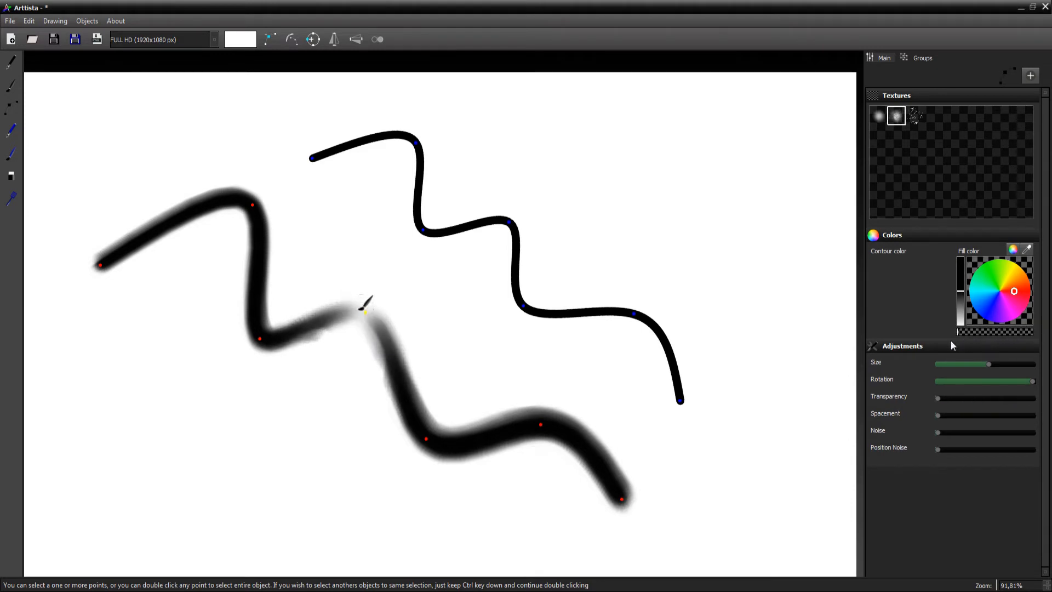
Make the fill color mostly transparent at the brush stroke's fifth point, just below the middle one.
scroll(353, 333, "up", 2)
scroll(362, 356, "down", 2)
left_click_drag(375, 382, 443, 457)
left_click_drag(997, 333, 971, 335)
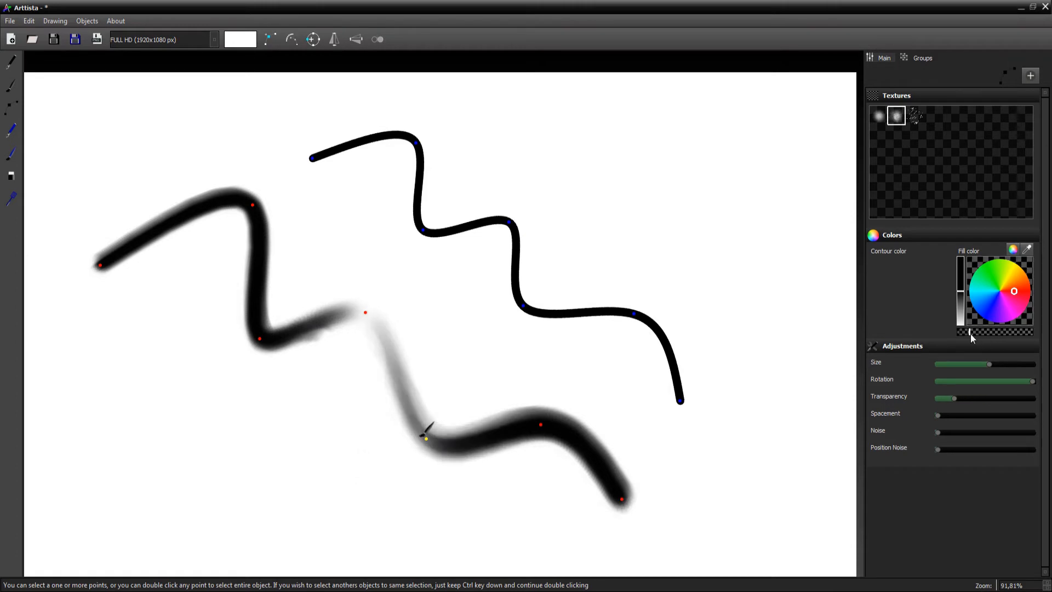
Set the Transparency adjustment to its maximum for the whole brush stroke.
double_click(540, 424)
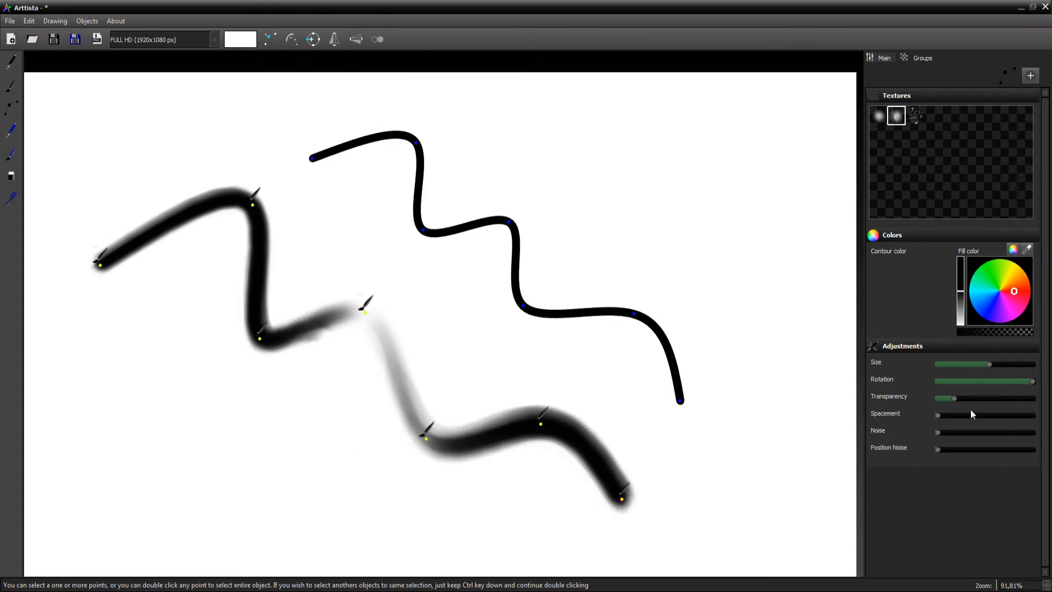
mouse_move(955, 400)
left_mouse_down()
mouse_move(946, 399)
mouse_move(1041, 413)
left_mouse_up()
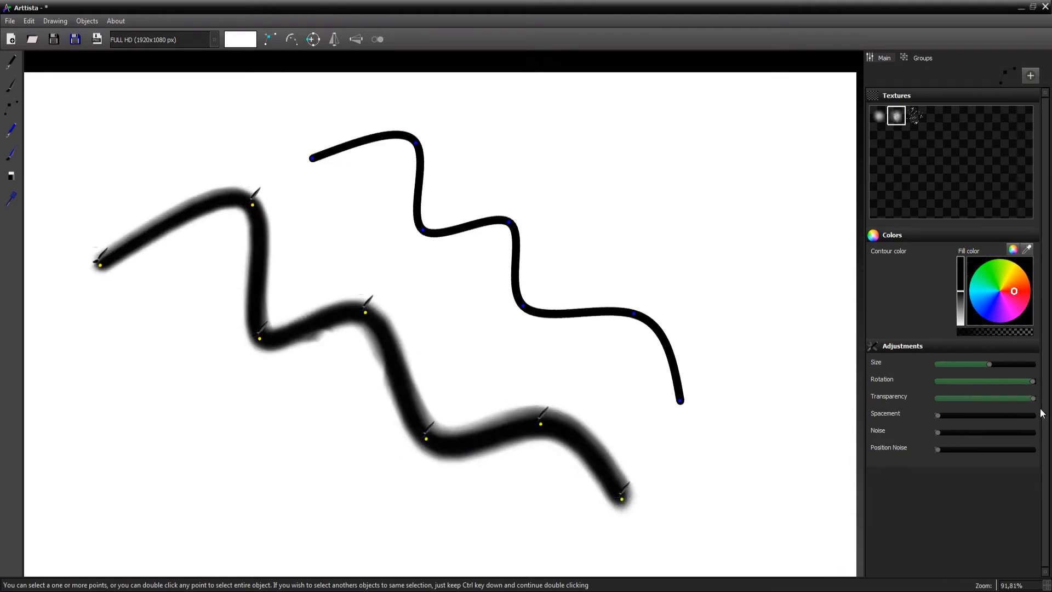
left_click(356, 260)
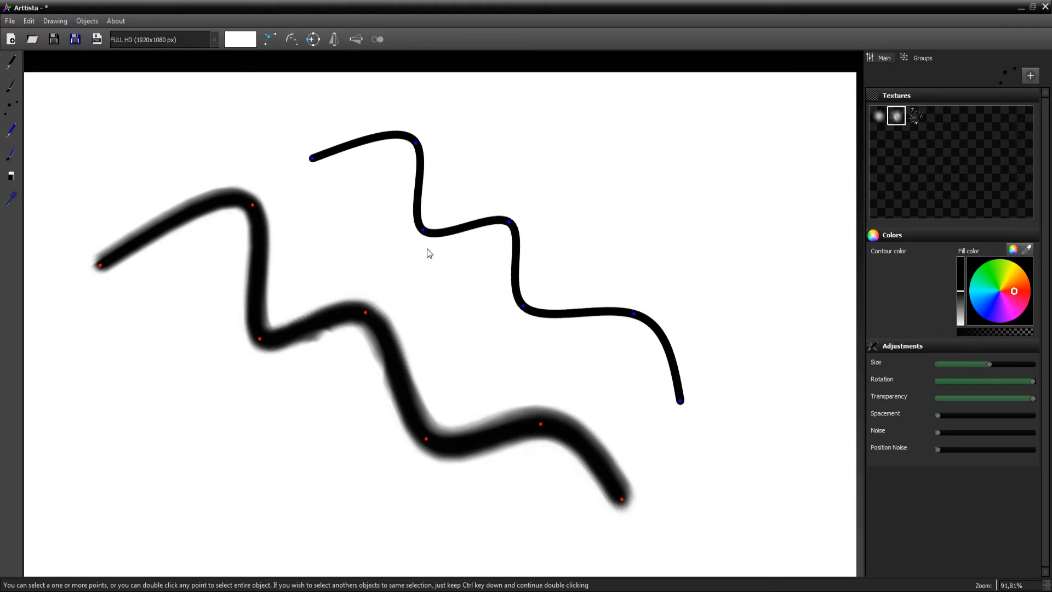
Try a slightly larger spacement on the whole brush stroke and reset it to the minimum.
double_click(365, 312)
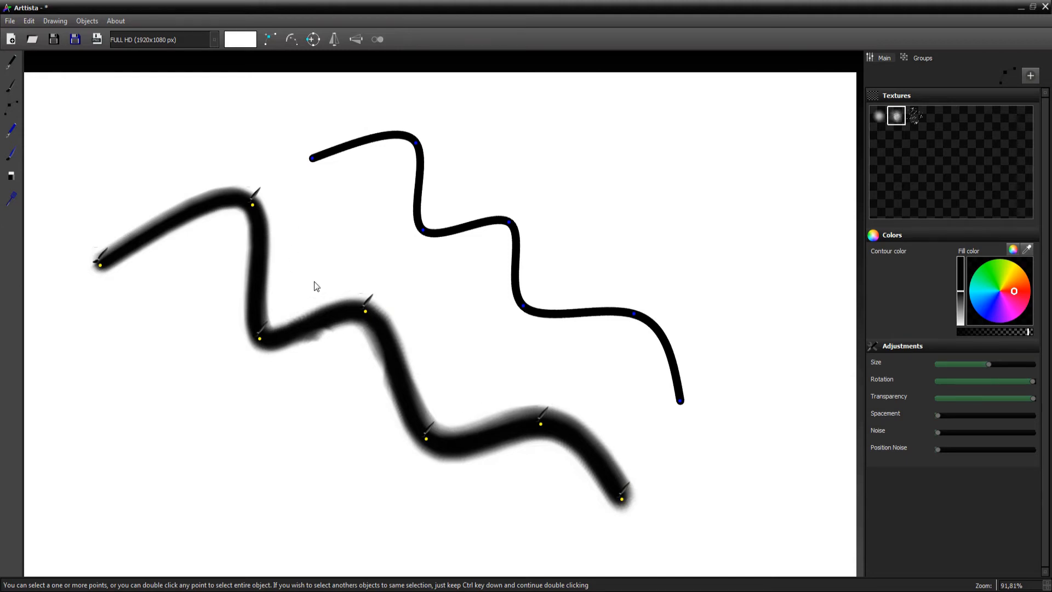
mouse_move(936, 414)
left_mouse_down()
mouse_move(957, 428)
mouse_move(945, 427)
left_mouse_up()
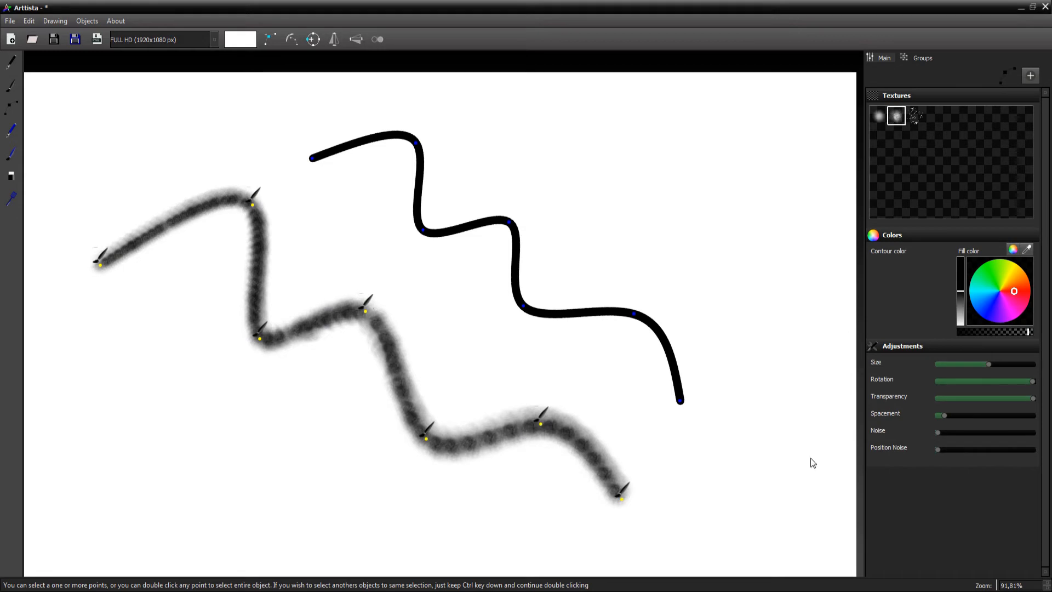
left_click_drag(941, 415, 931, 421)
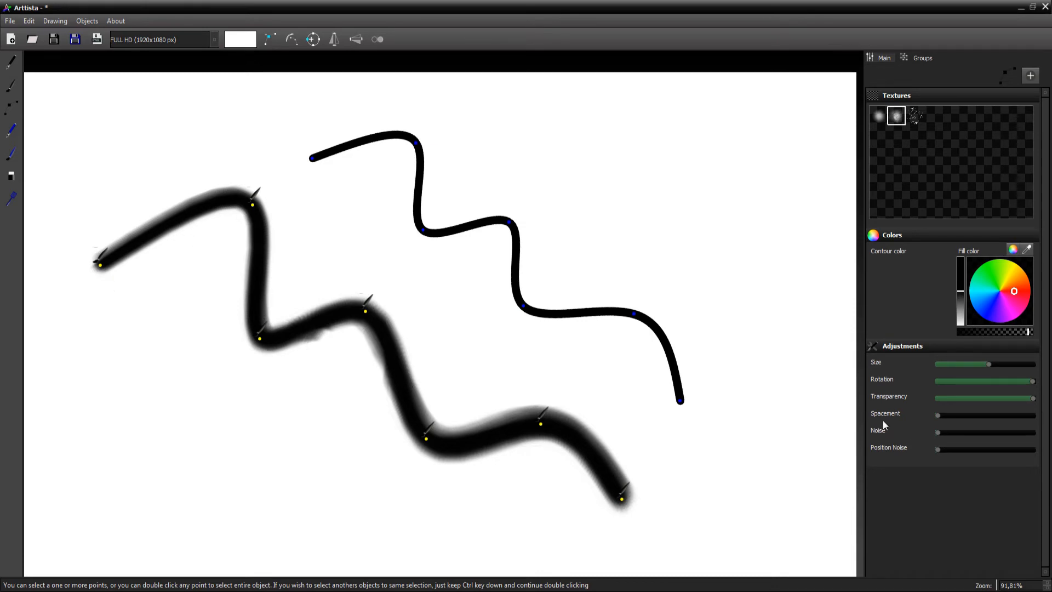
Raise the whole brush stroke's noise to about three quarters, previewing it with the third texture before reapplying the second one.
mouse_move(939, 433)
left_mouse_down()
mouse_move(982, 455)
mouse_move(928, 460)
left_mouse_up()
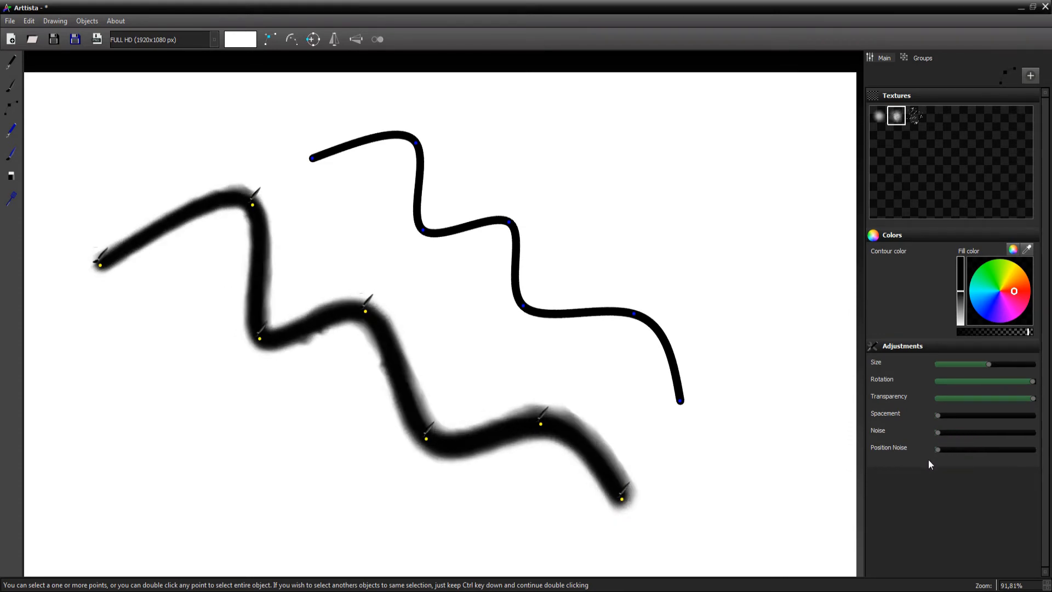
left_click(914, 116)
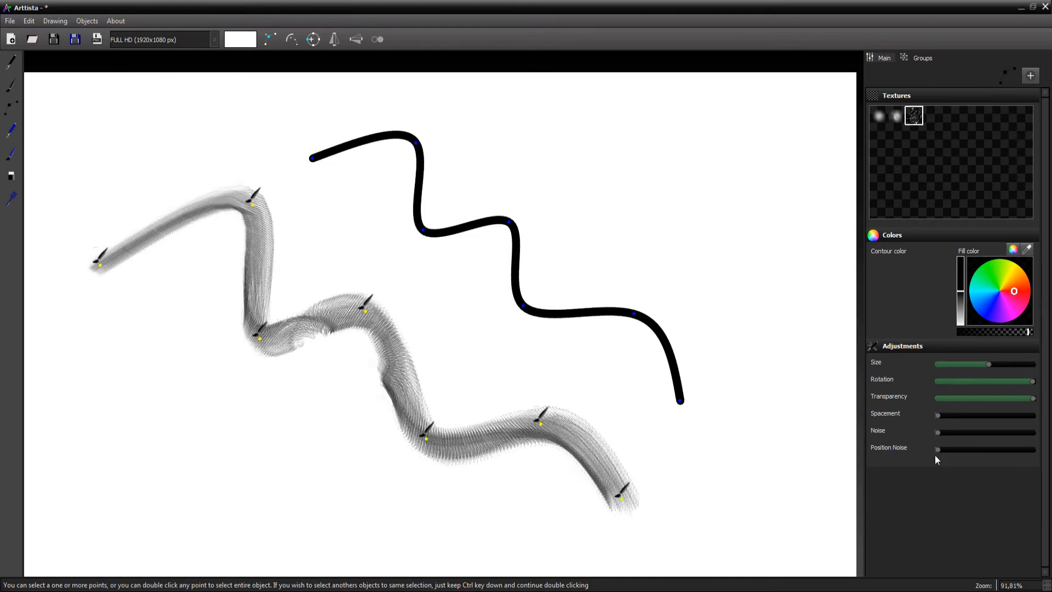
left_click_drag(938, 434, 1009, 448)
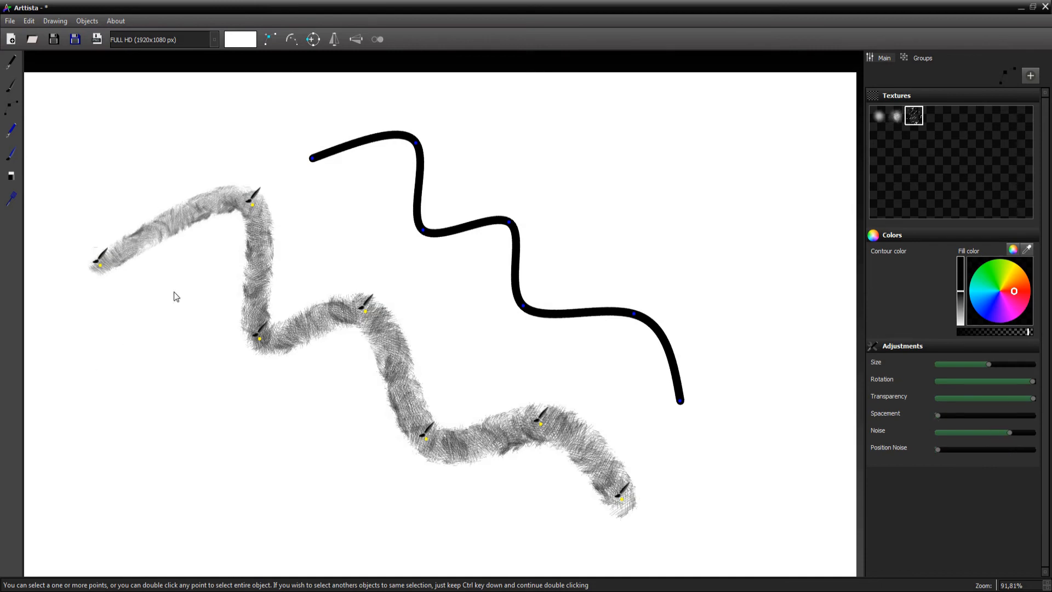
left_click(895, 117)
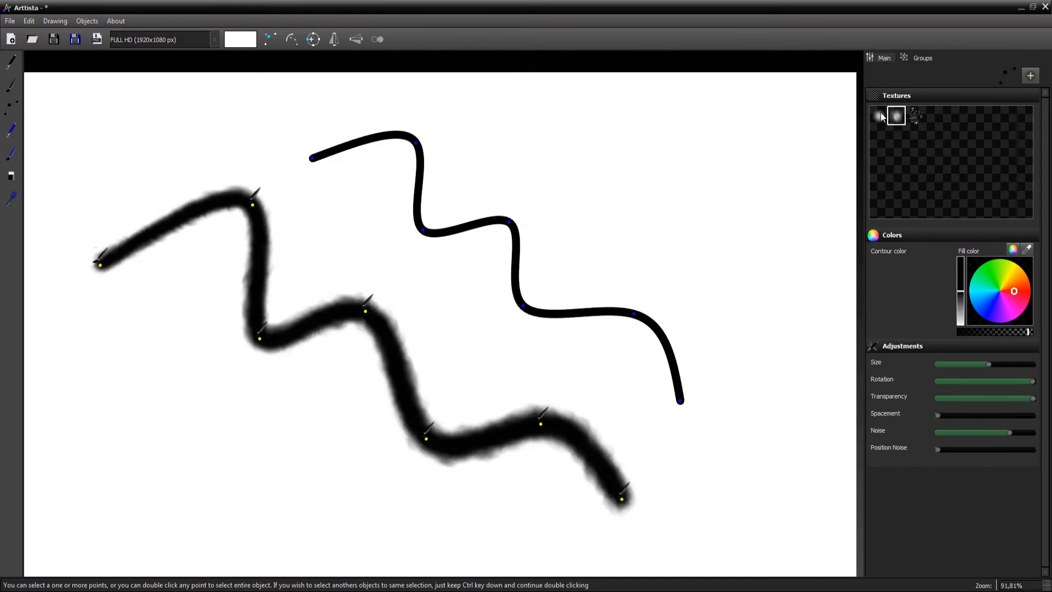
Enlarge the brush stroke at its second and middle points, and shrink it at its last point.
left_click_drag(188, 146, 285, 245)
left_click_drag(989, 364, 993, 363)
left_click_drag(597, 478, 654, 520)
left_click_drag(992, 365, 986, 364)
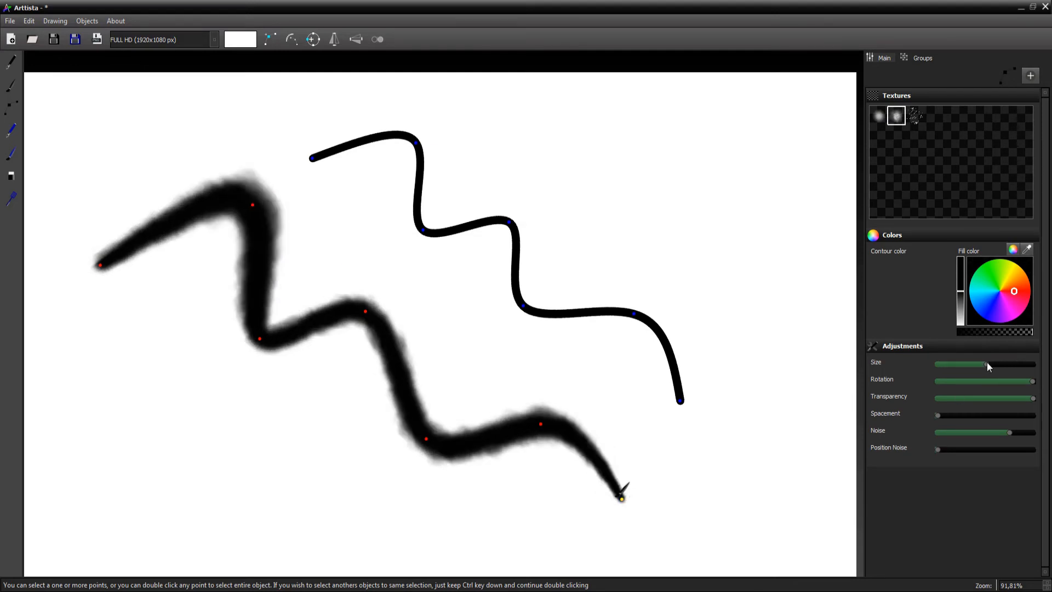
left_click(366, 311)
left_click_drag(987, 364, 992, 364)
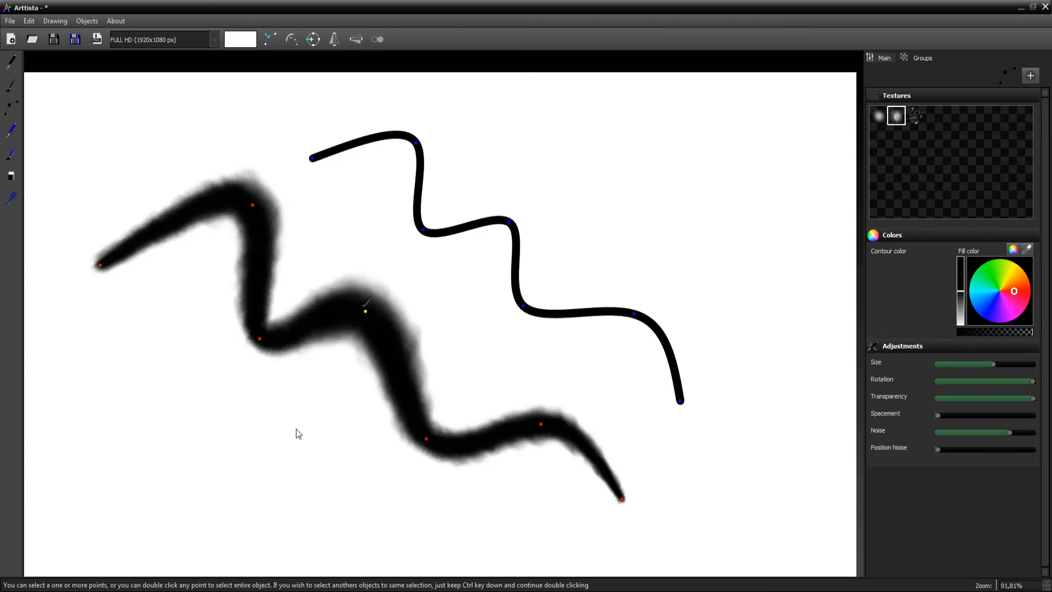
Set the position noise of the whole brush stroke to the maximum and slightly reduce its size.
double_click(363, 308)
left_click_drag(938, 448, 1042, 462)
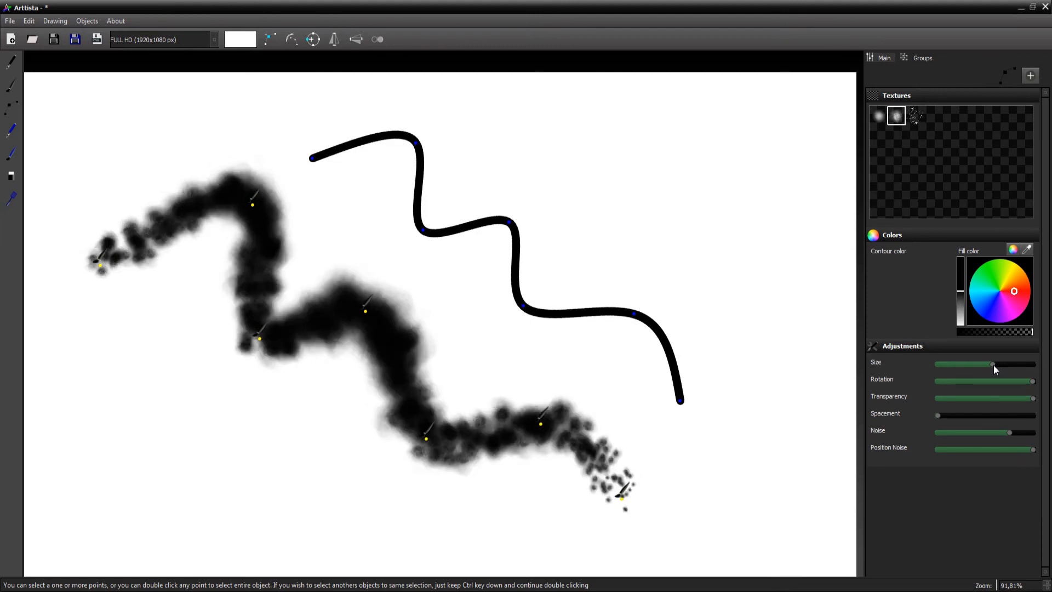
left_click_drag(994, 366, 993, 367)
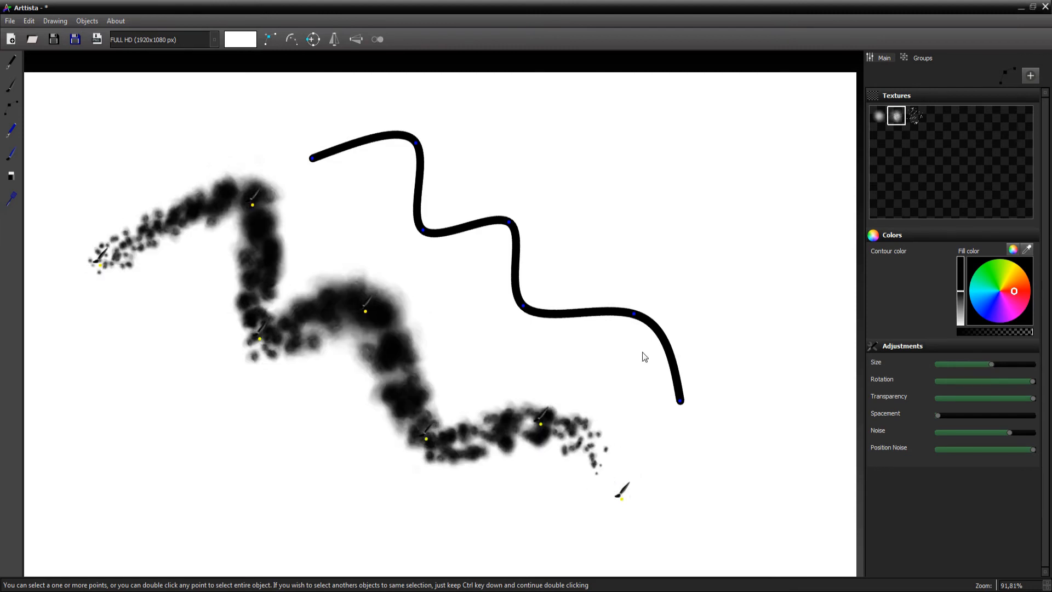
Reduce the size of the brush stroke at only its second and middle points.
mouse_move(193, 189)
left_mouse_down()
mouse_move(196, 210)
mouse_move(291, 242)
left_mouse_up()
left_click(365, 311, "ctrl")
left_click_drag(993, 366, 987, 365)
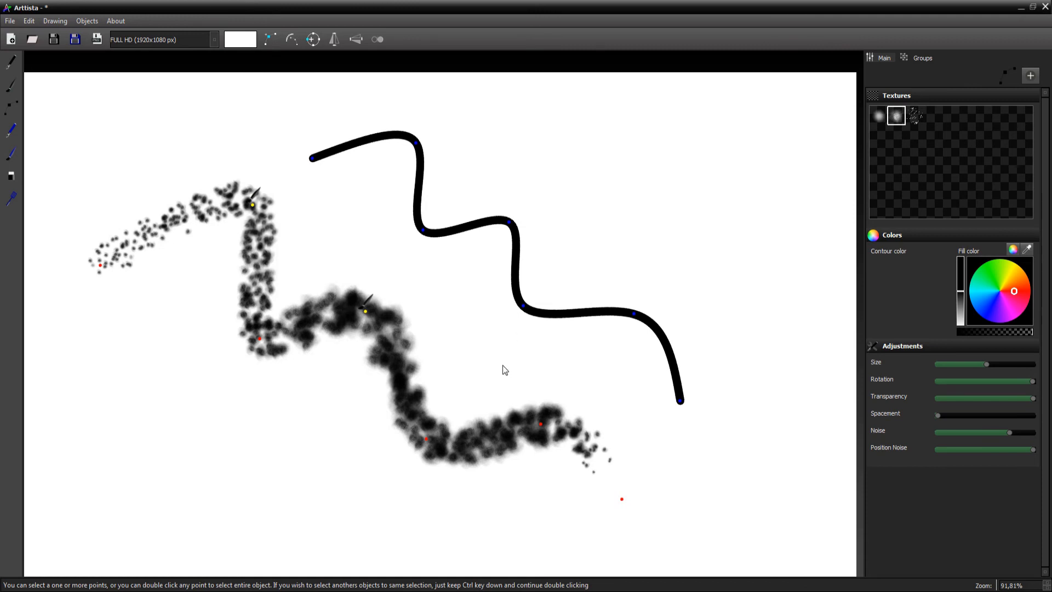
Fade out the brush stroke's last, next-to-last and first points by lowering their Transparency adjustment, and preview the stroke without its points.
left_click(621, 498)
mouse_move(984, 363)
left_mouse_down()
mouse_move(1000, 333)
mouse_move(951, 334)
mouse_move(1007, 333)
mouse_move(938, 339)
left_mouse_up()
left_click(540, 423)
left_click(100, 264)
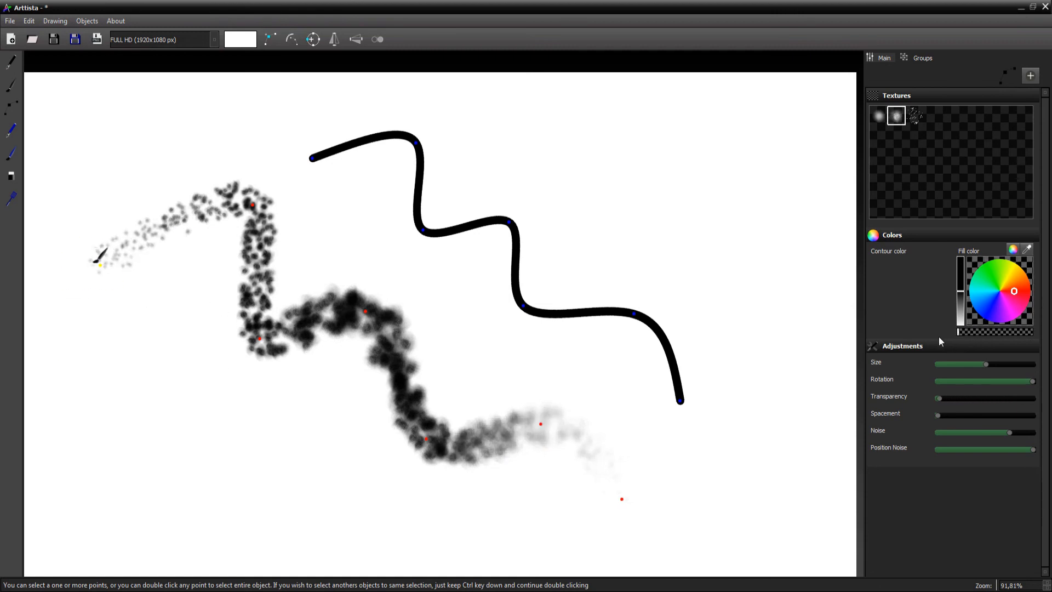
key("Tab")
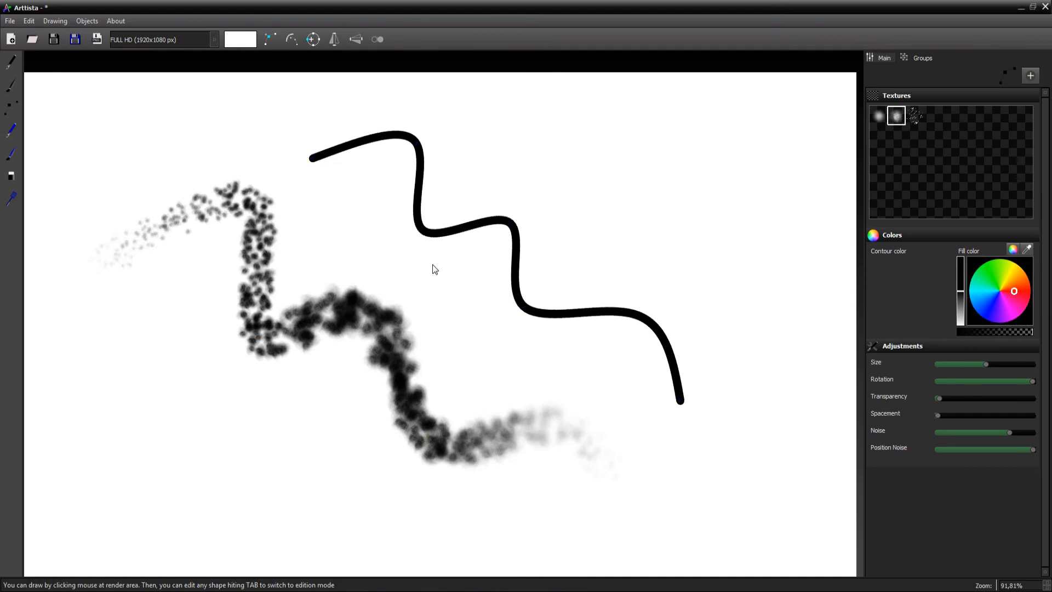
Move the brush stroke's fifth point upward and reshape the curve by pulling its two handles far above and below it.
key("Tab")
mouse_move(445, 448)
left_mouse_down()
mouse_move(464, 412)
mouse_move(406, 289)
mouse_move(444, 410)
mouse_move(455, 395)
left_mouse_up()
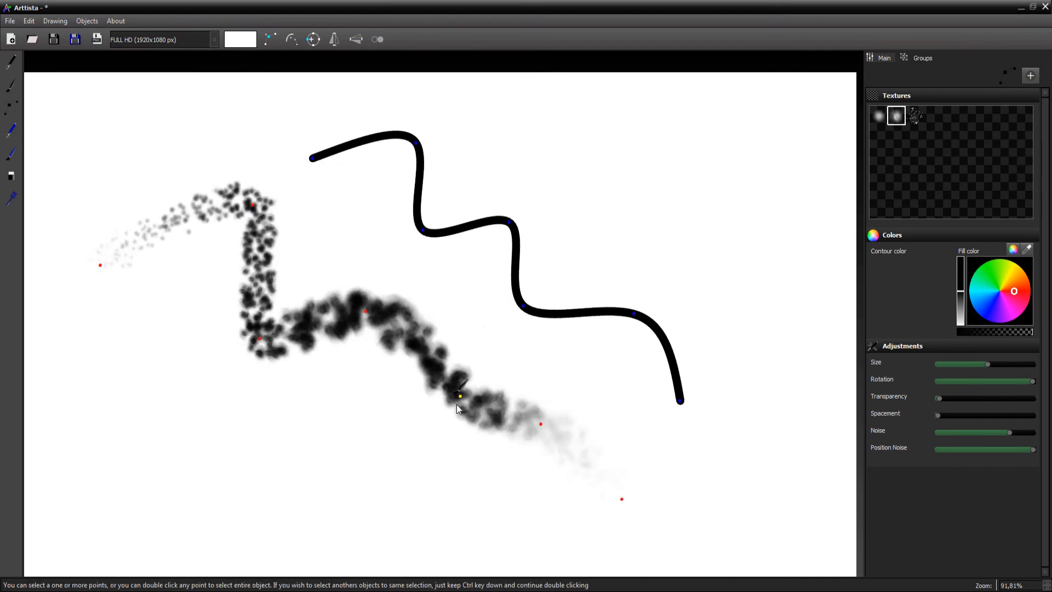
left_click(456, 405)
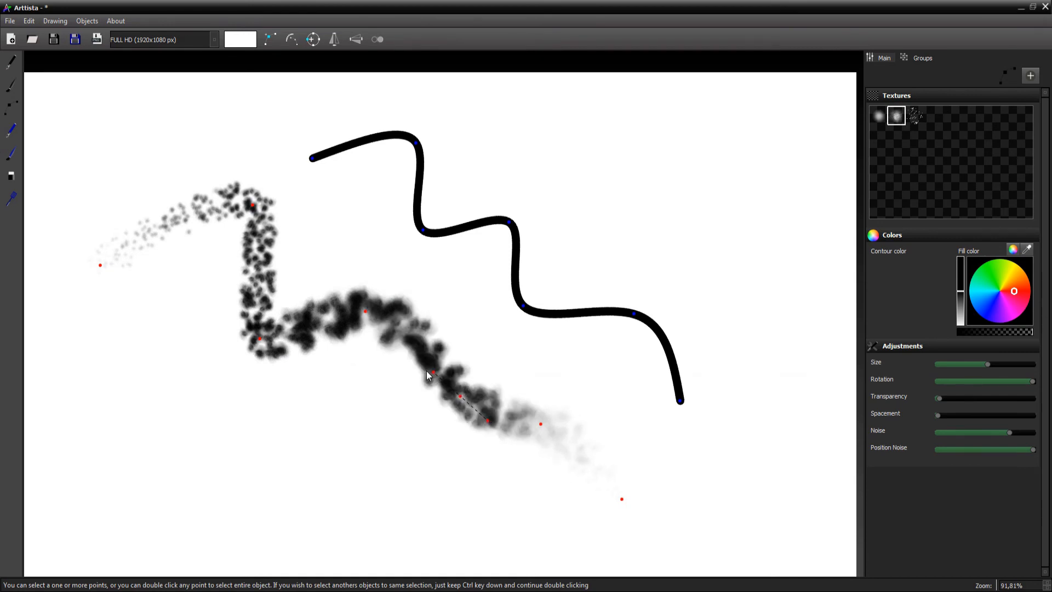
mouse_move(431, 371)
left_mouse_down()
mouse_move(453, 322)
mouse_move(454, 265)
left_mouse_up()
mouse_move(493, 436)
left_mouse_down()
mouse_move(484, 458)
mouse_move(352, 500)
mouse_move(411, 535)
mouse_move(503, 525)
mouse_move(432, 552)
left_mouse_up()
key("Tab")
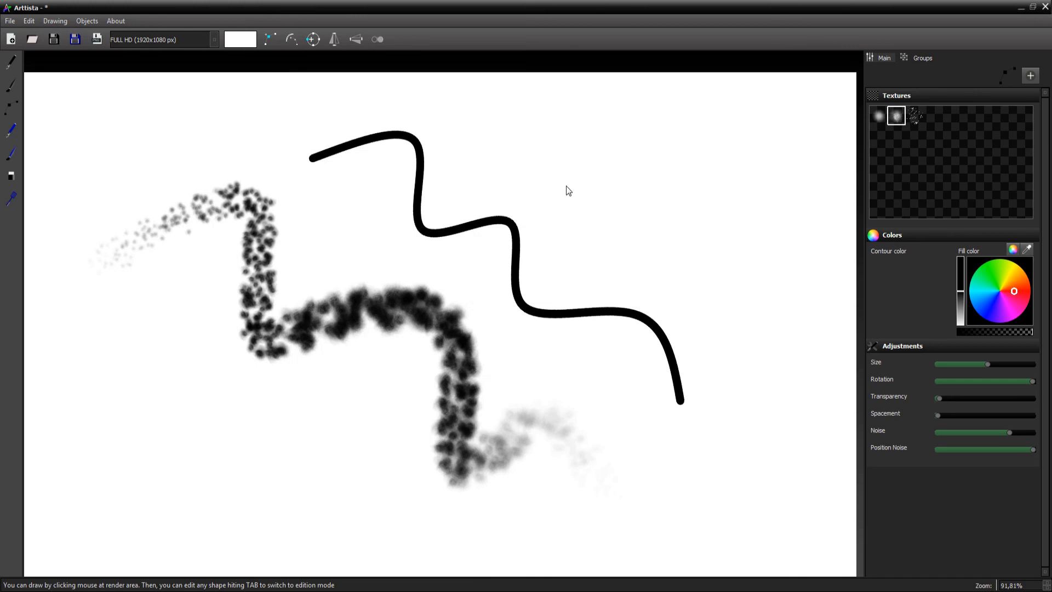
Set the size of the thin drawn line to the minimum at its second and next-to-last points.
key("Tab")
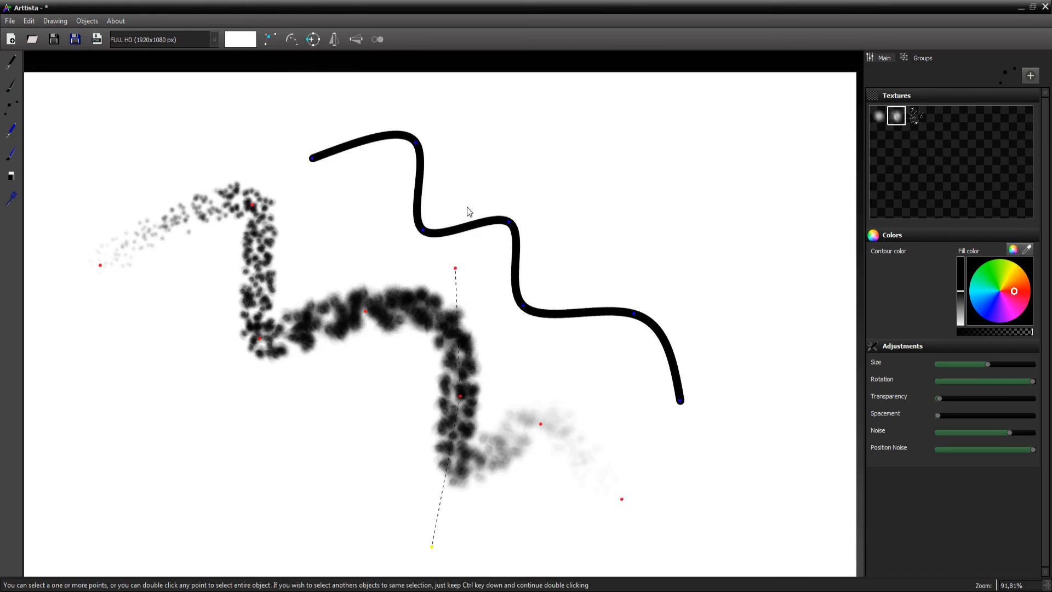
mouse_move(396, 122)
left_mouse_down()
mouse_move(434, 168)
mouse_move(408, 137)
left_mouse_up()
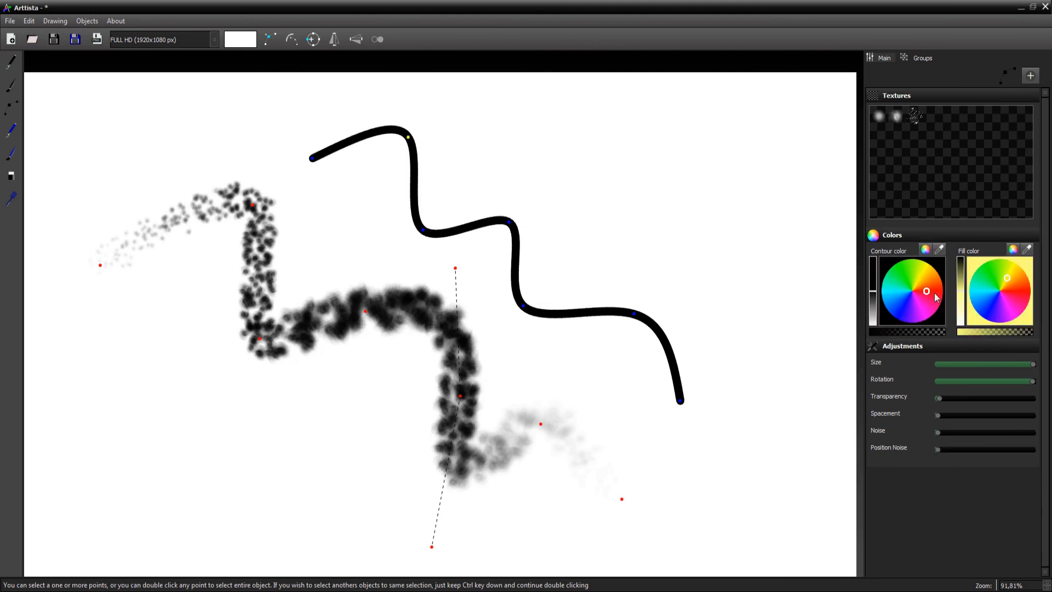
left_click_drag(620, 302, 641, 346)
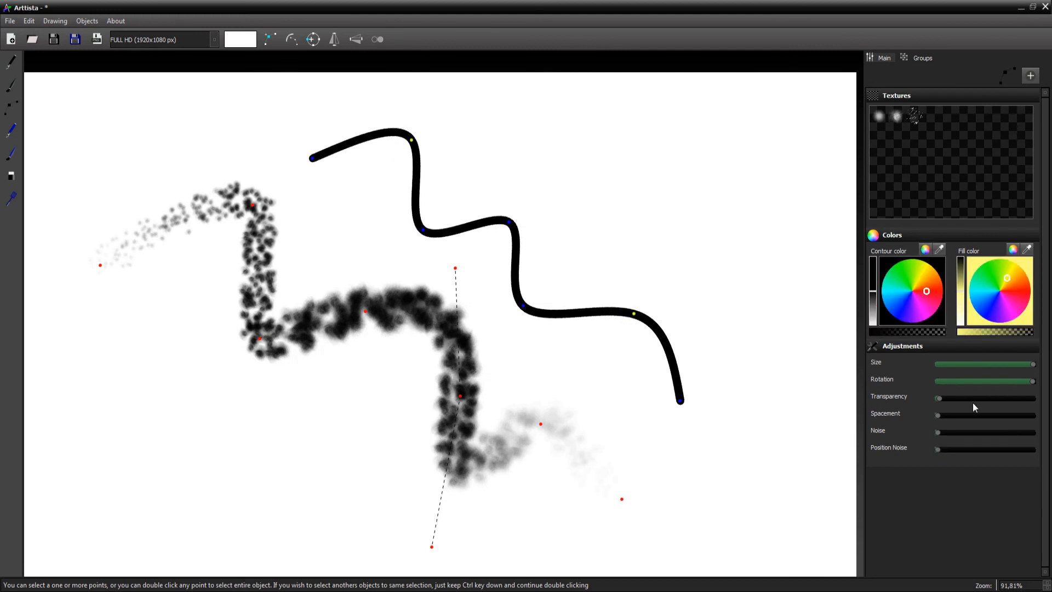
left_click_drag(1037, 371, 936, 357)
key("Tab")
scroll(620, 284, "down", 2)
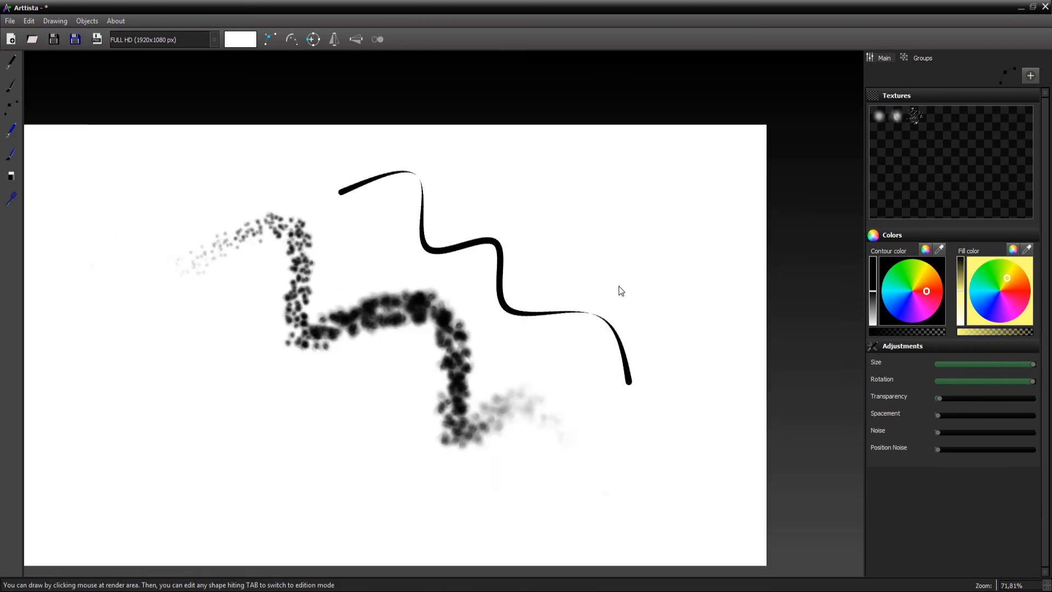
Reduce the size of the drawn line's last point to about half and make its contour color almost fully transparent.
key("Tab")
left_click(627, 381)
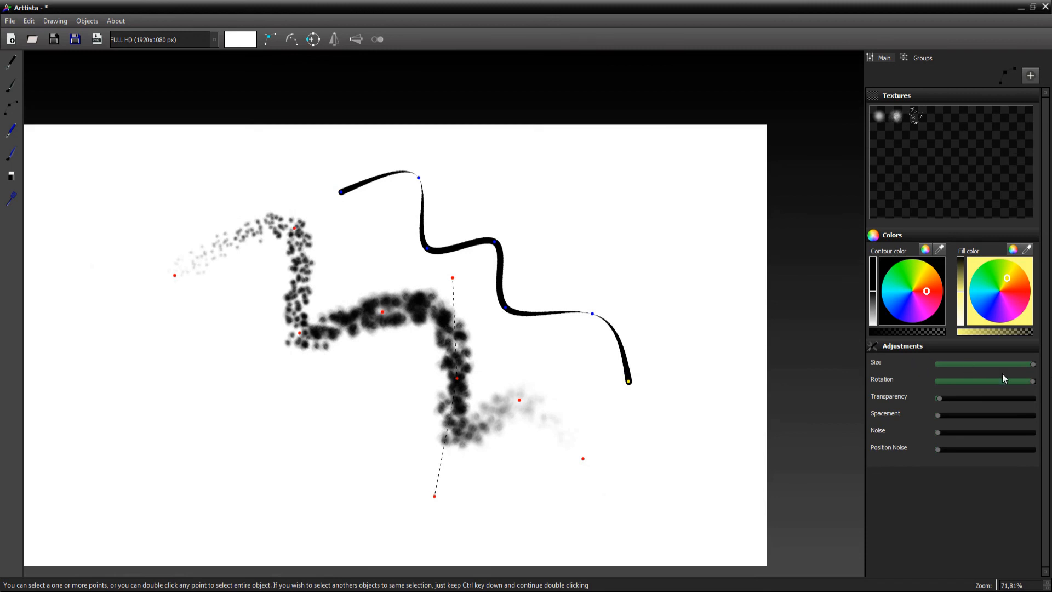
left_click_drag(1032, 366, 990, 371)
left_click(928, 331)
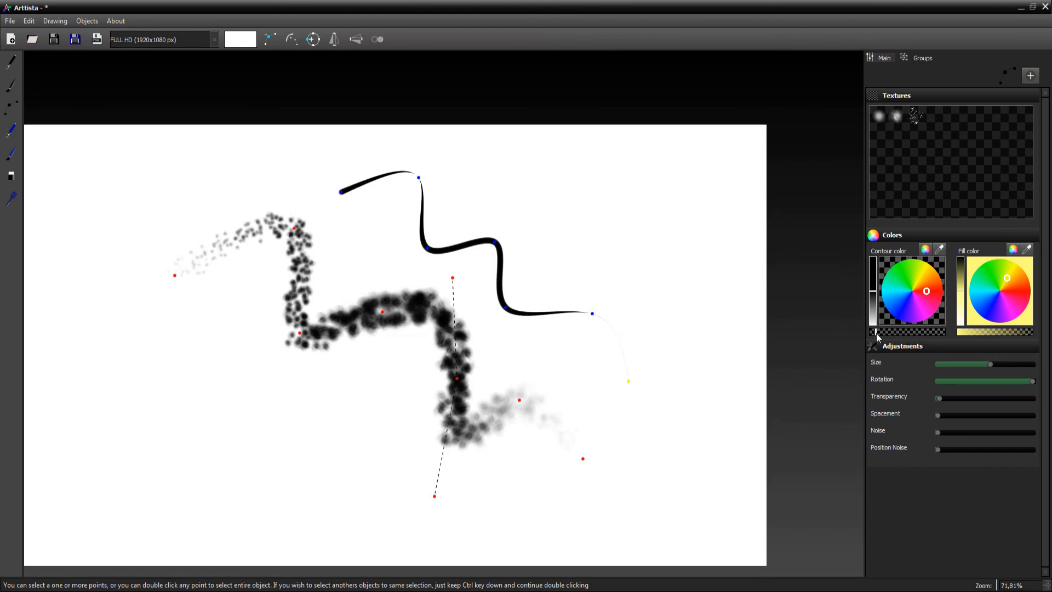
Reduce the size of the drawn line's first point to about half and preview both strokes without their points.
key("Tab")
key("Tab")
left_click_drag(1032, 364, 993, 370)
key("Tab")
scroll(660, 439, "up", 4)
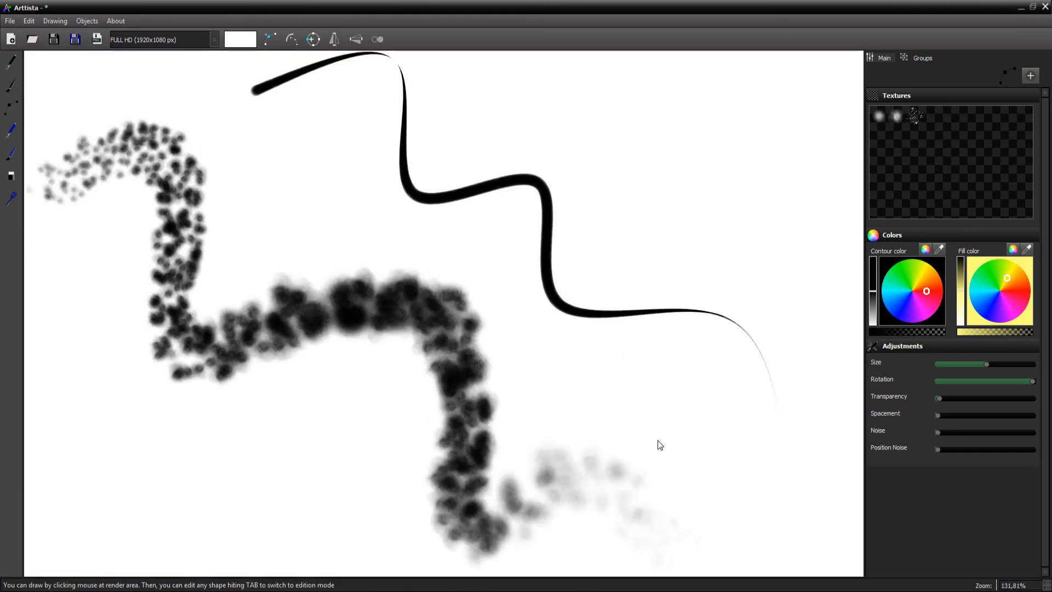